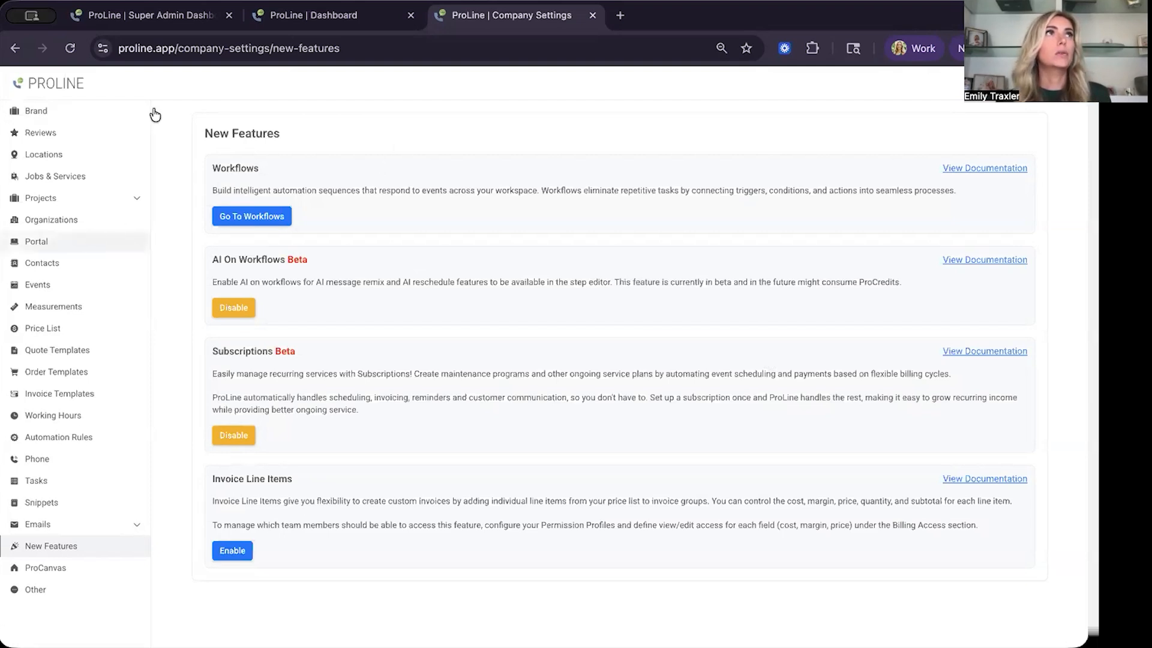
Open the Test for Subscriptions draft quote in the Test Project for Subscriptions project for editing
click(313, 15)
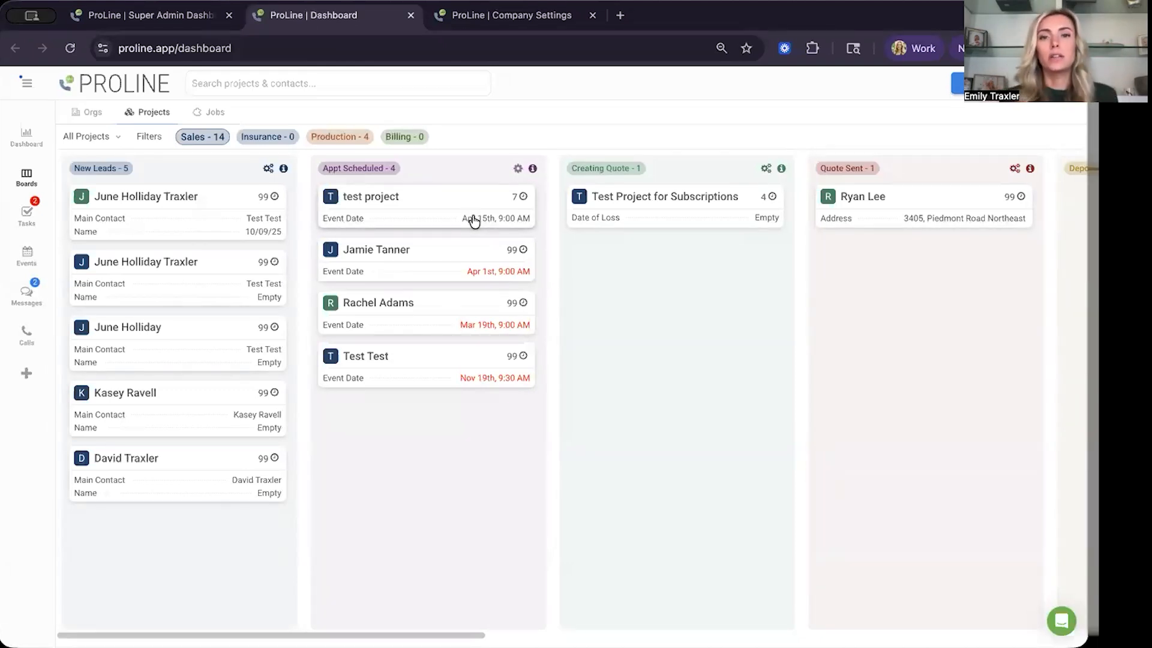
click(675, 201)
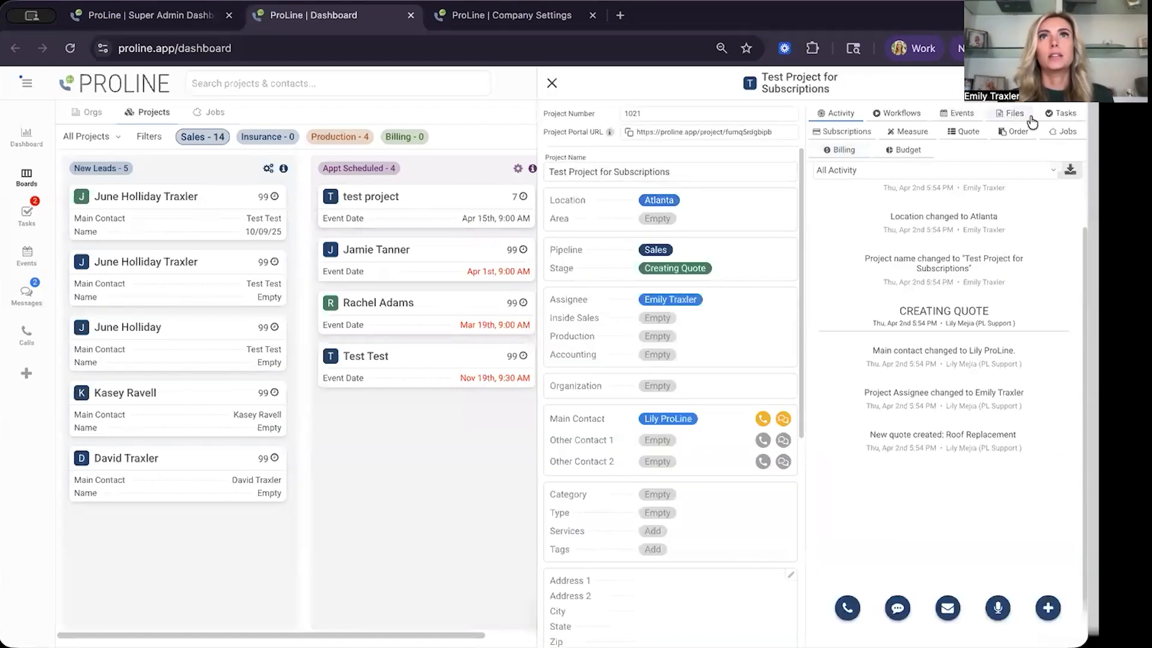
click(962, 135)
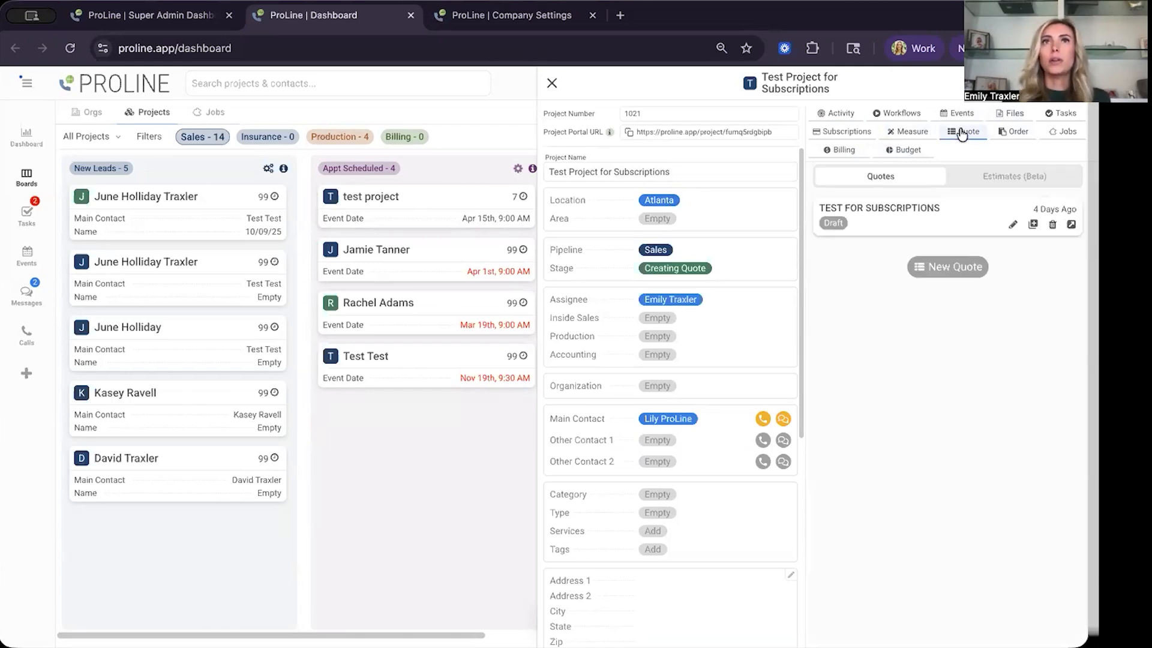
click(1013, 225)
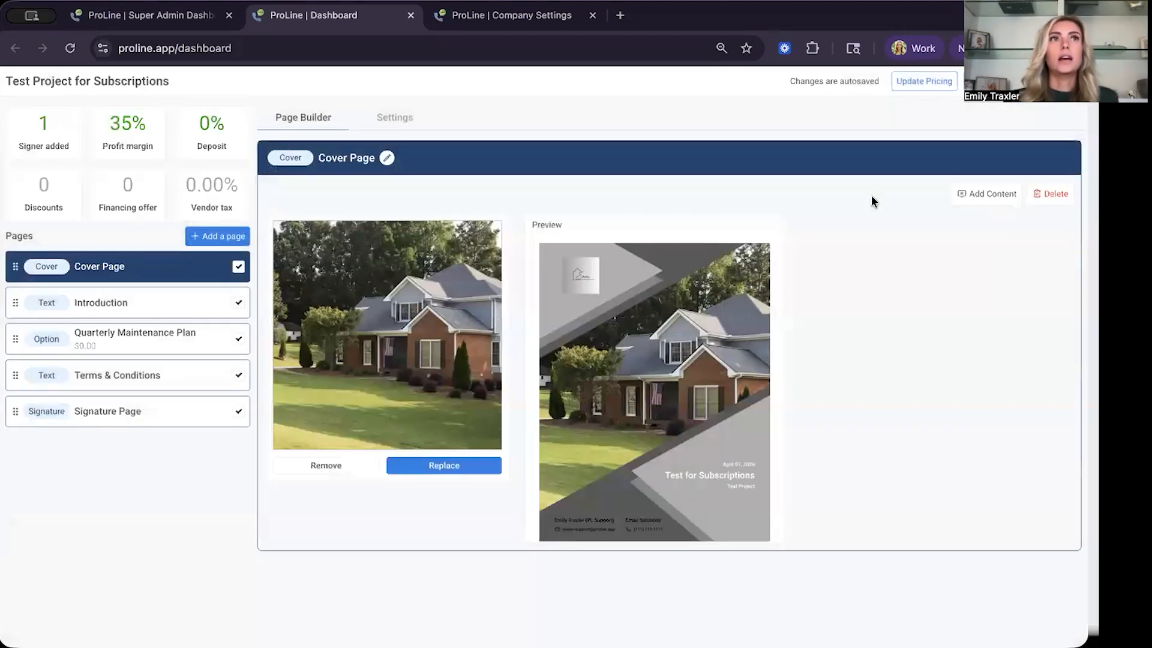
click(219, 238)
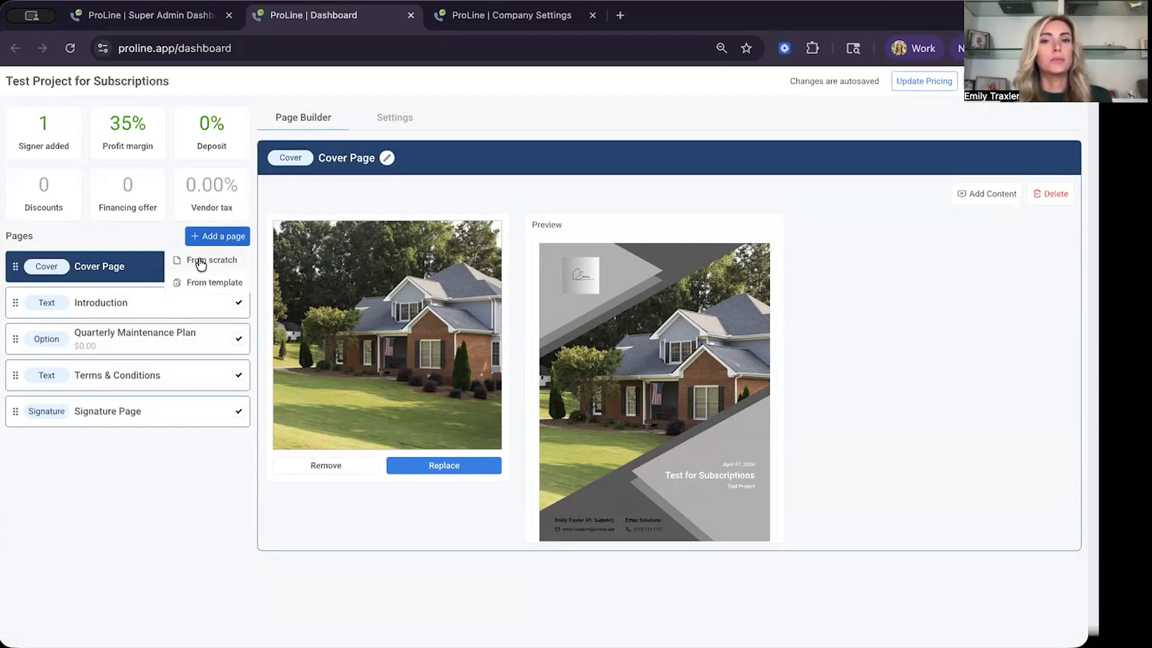
click(201, 262)
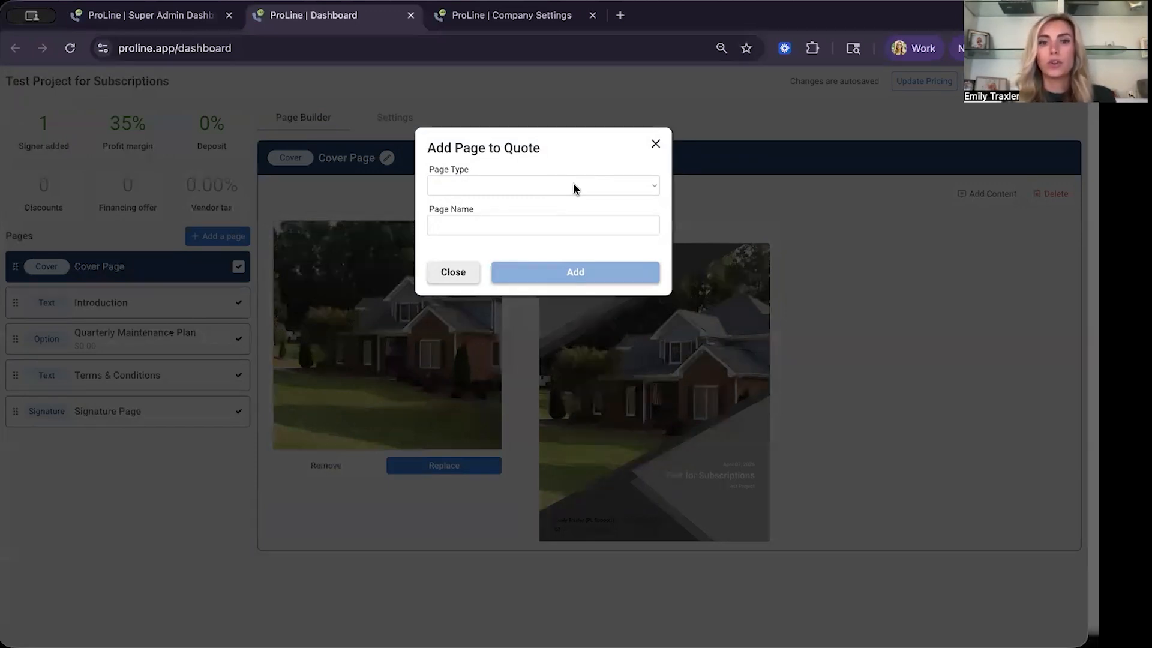
click(574, 187)
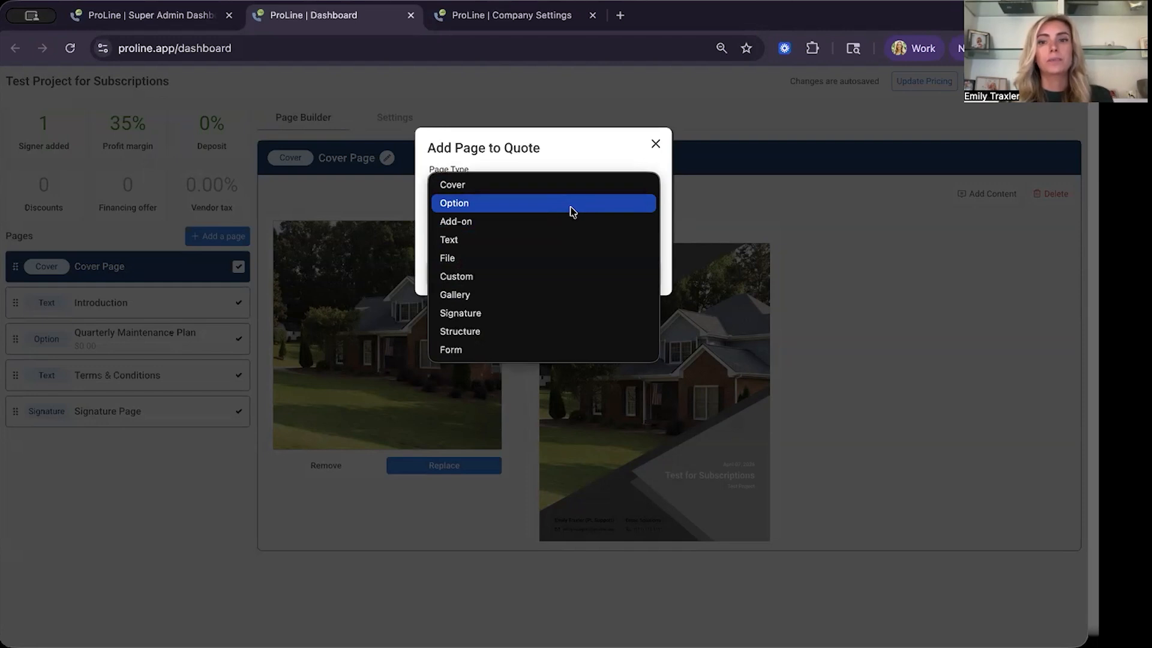
click(572, 210)
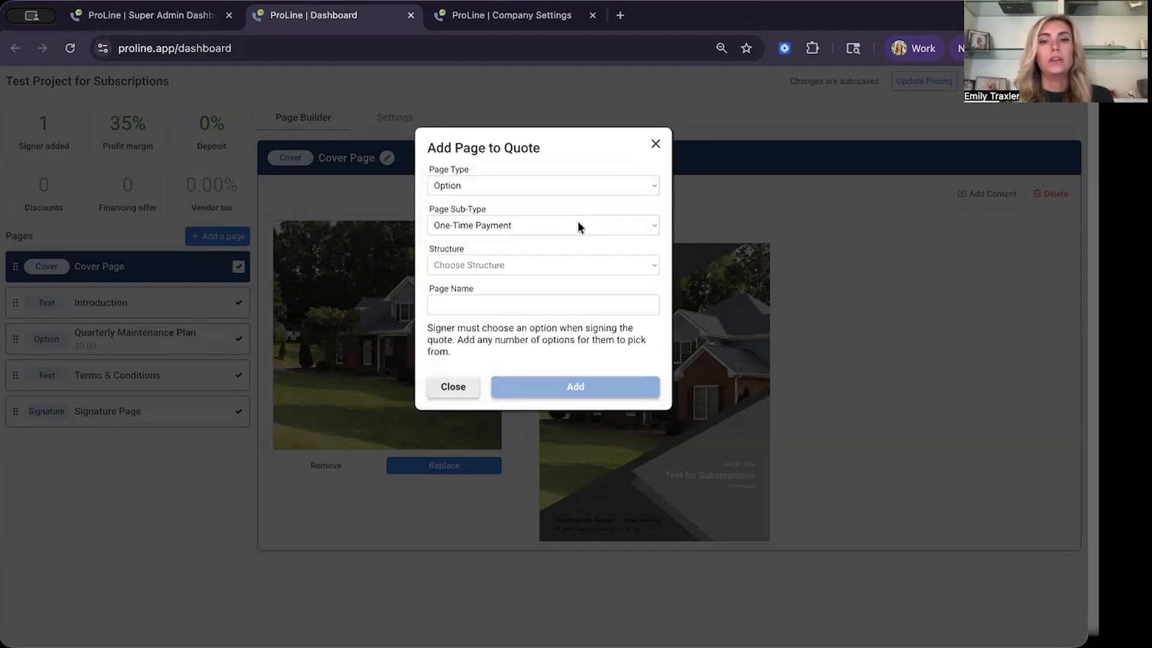
click(537, 230)
click(541, 247)
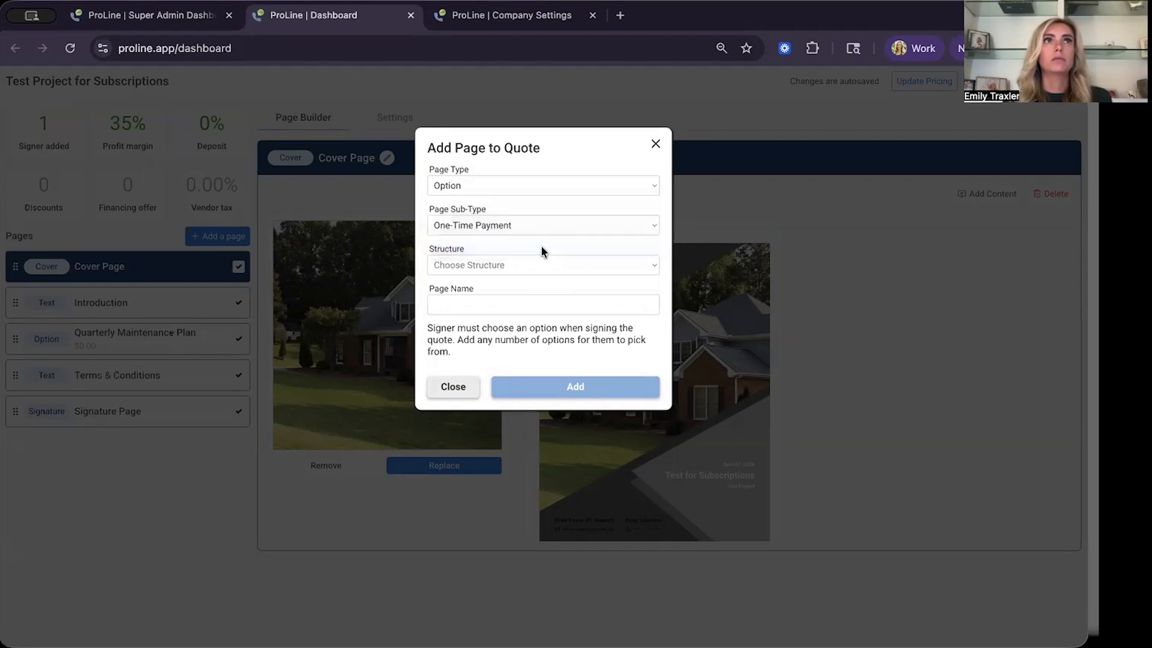
click(527, 226)
click(516, 207)
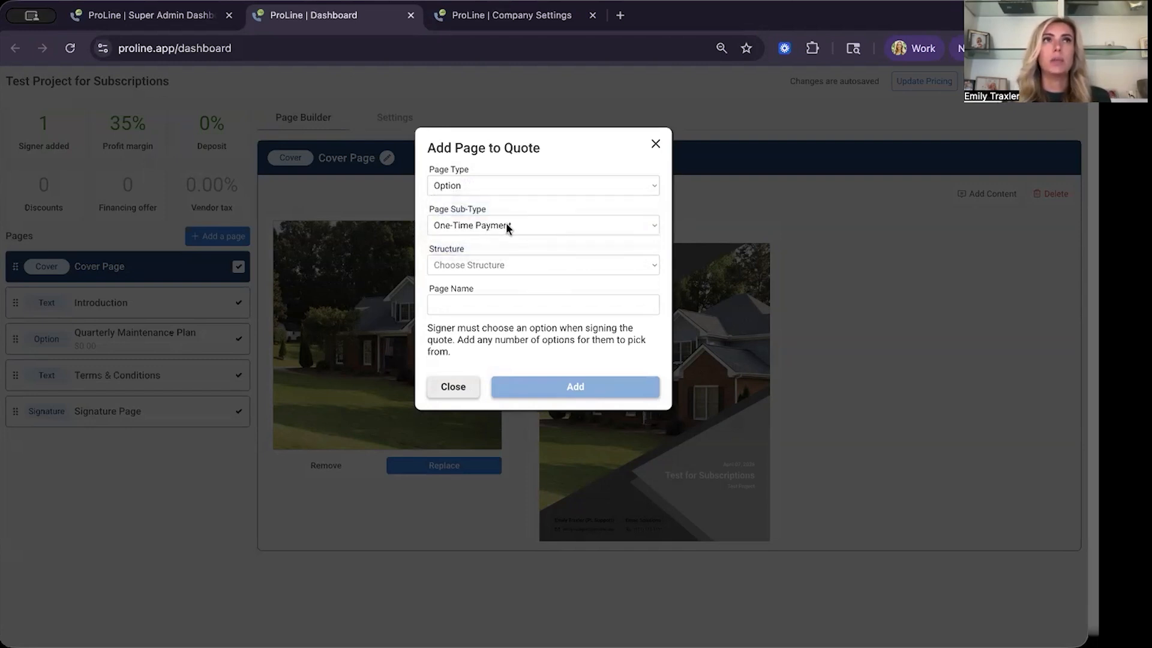
click(548, 225)
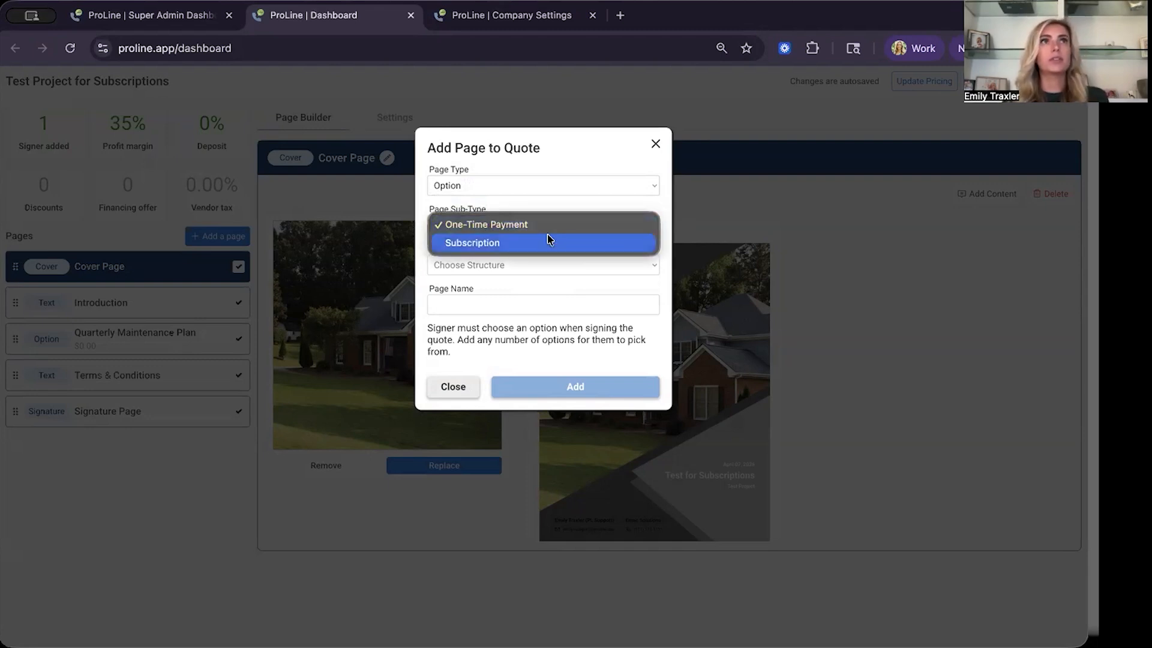
click(550, 243)
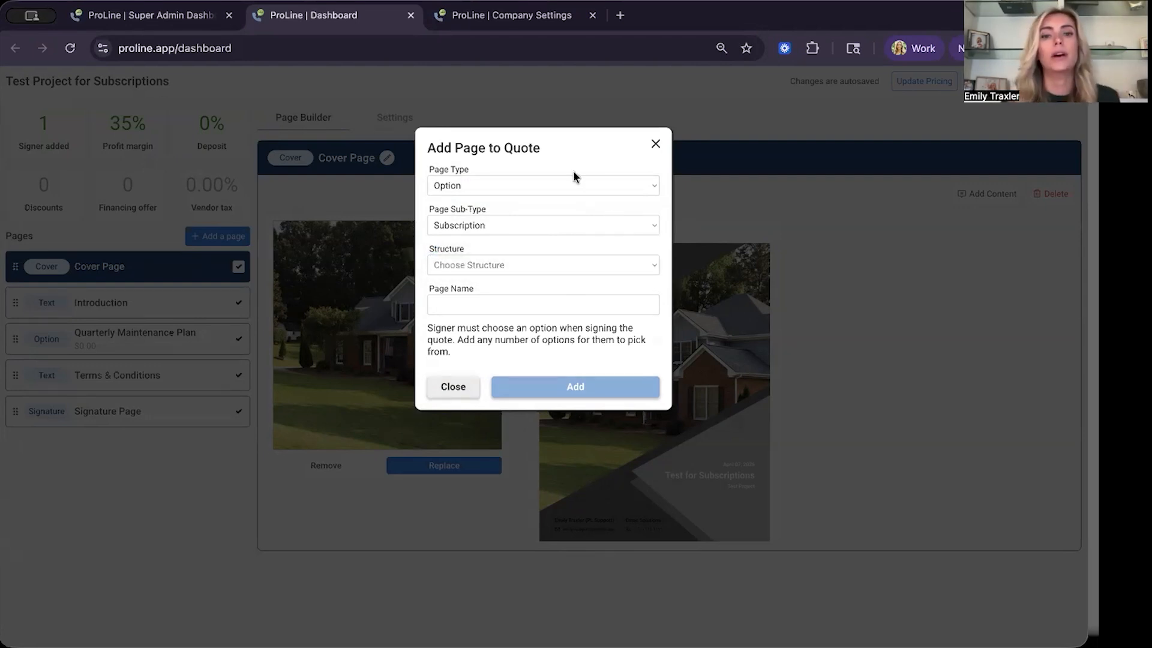
click(654, 147)
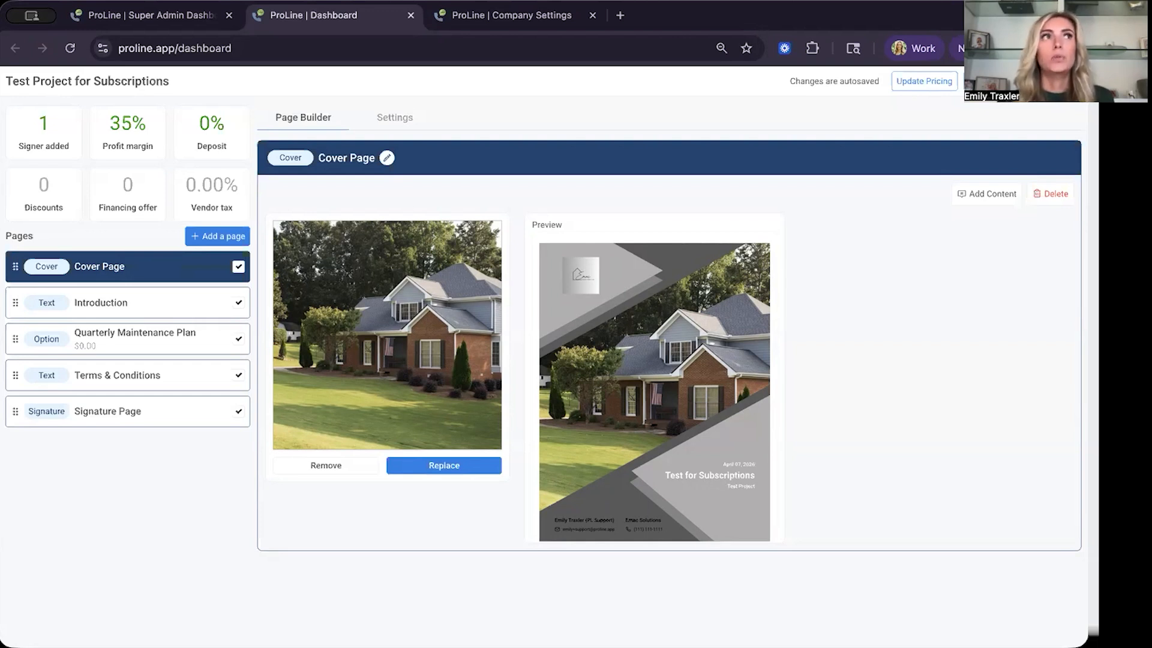
Open the quote's Quarterly Maintenance Plan page and examine its description, recurrence choices, start date, end and cancellation settings
click(137, 340)
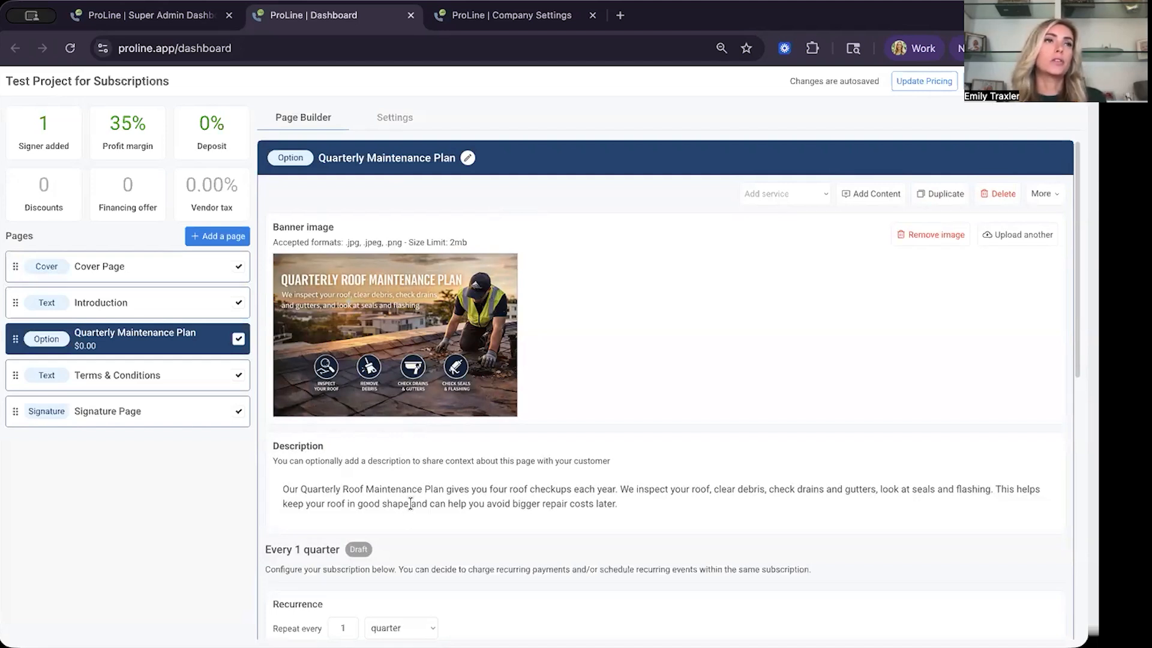
scroll(410, 503, down, 1)
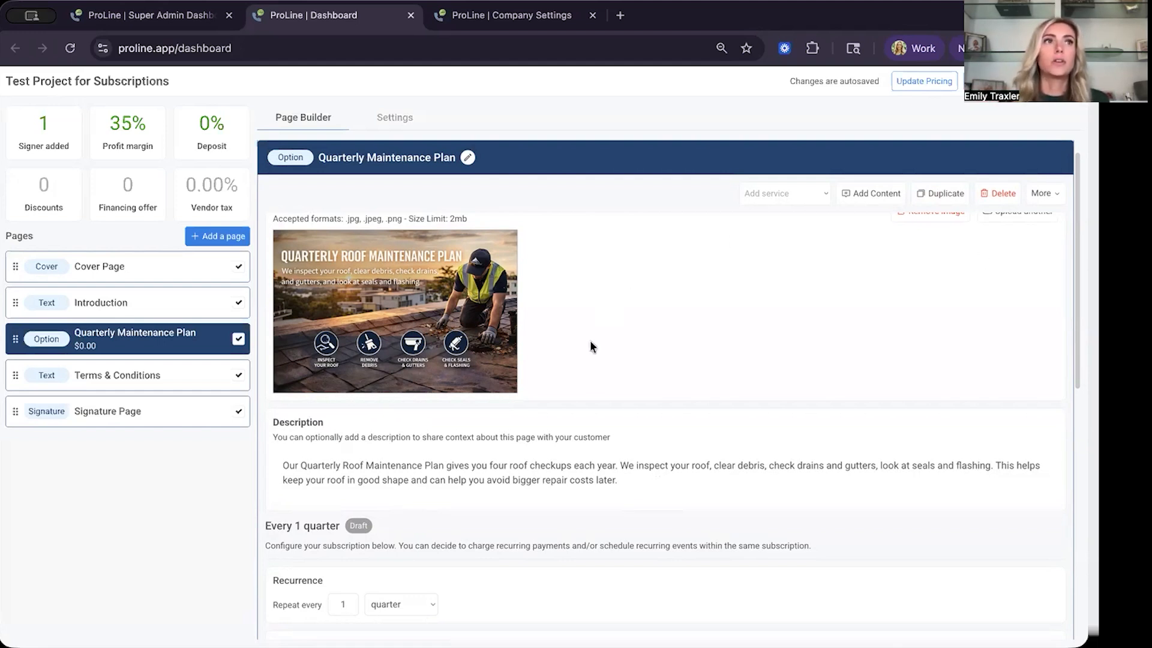
scroll(594, 377, down, 1)
scroll(592, 378, down, 5)
scroll(593, 373, down, 2)
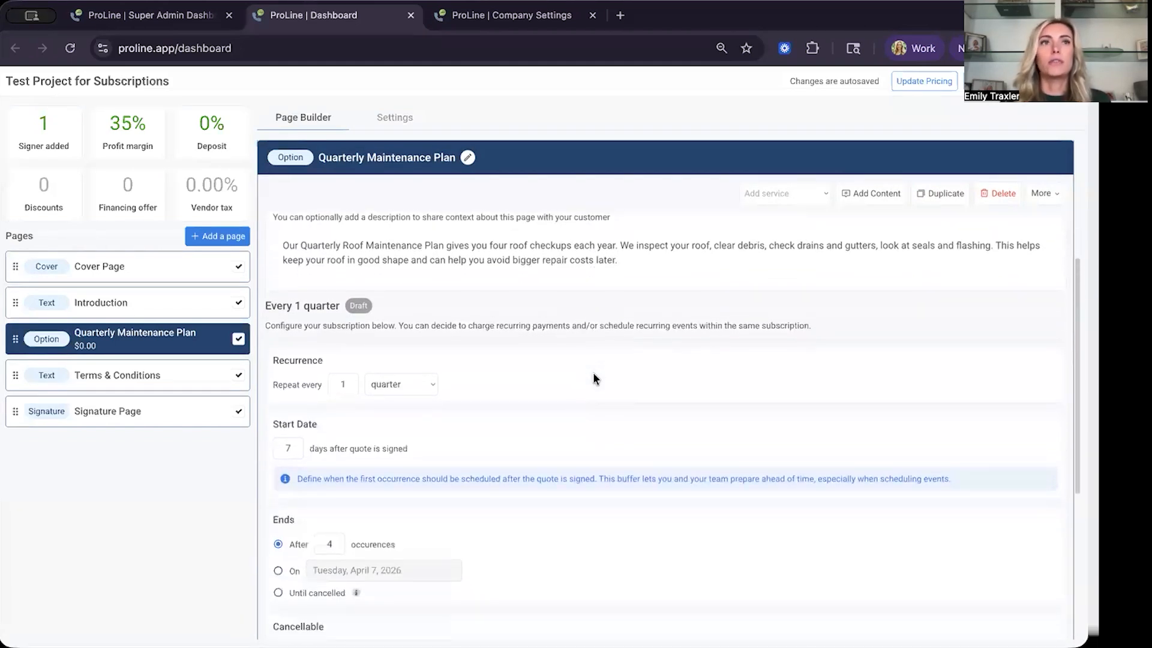
click(427, 384)
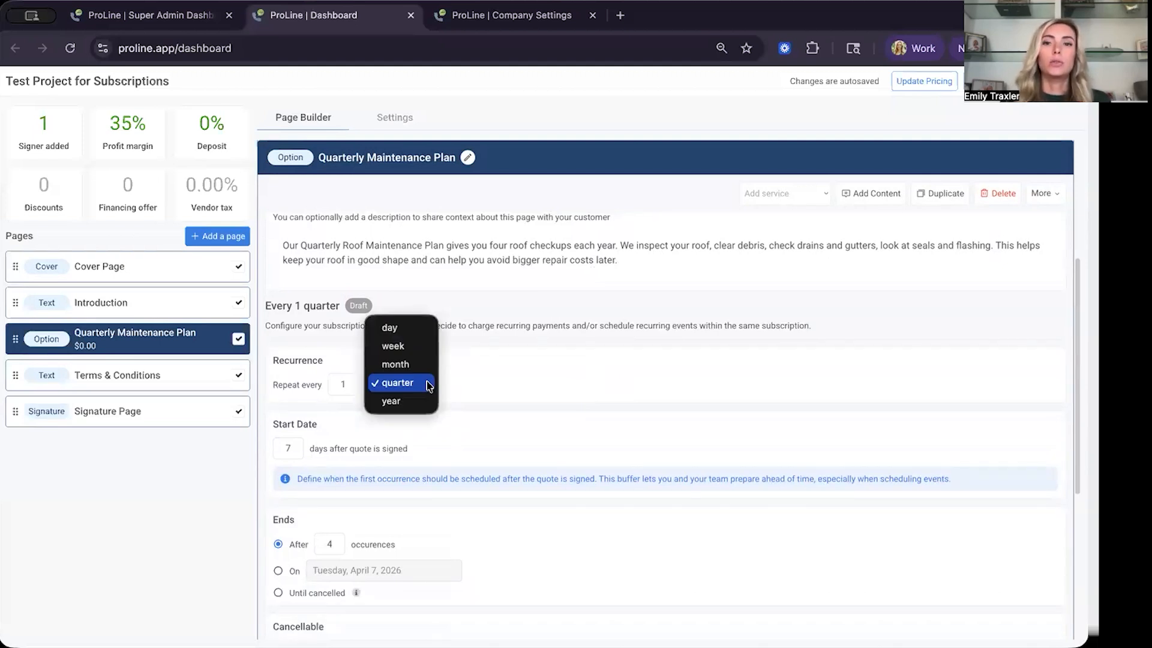
click(428, 384)
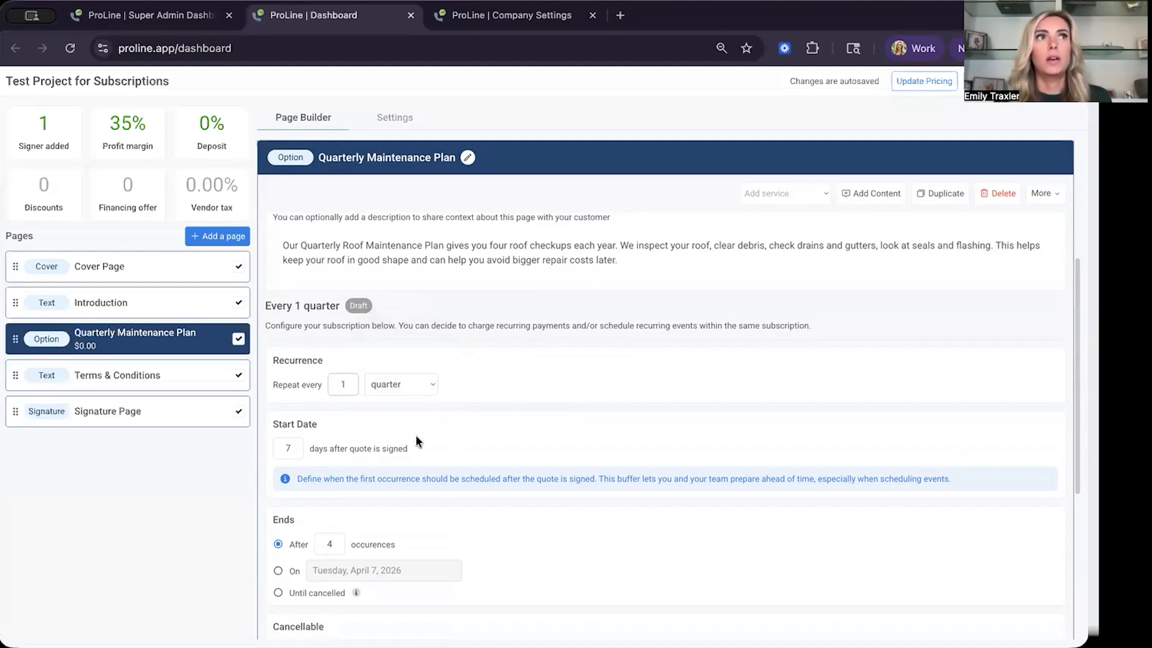
scroll(439, 444, down, 1)
scroll(439, 447, down, 2)
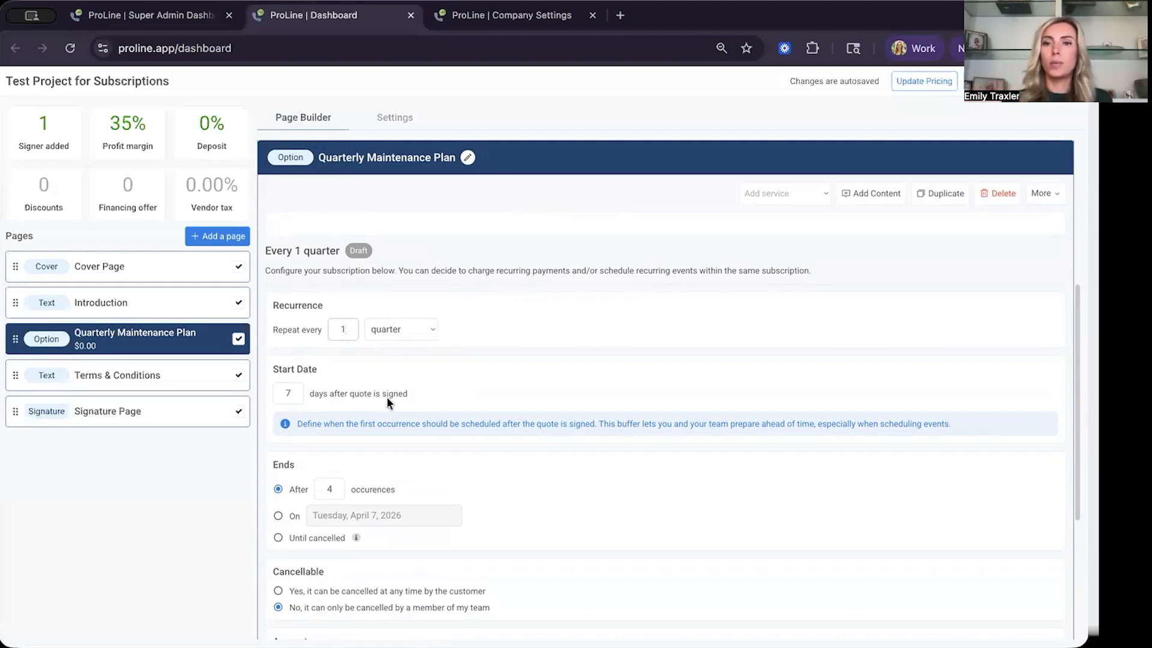
scroll(387, 398, down, 1)
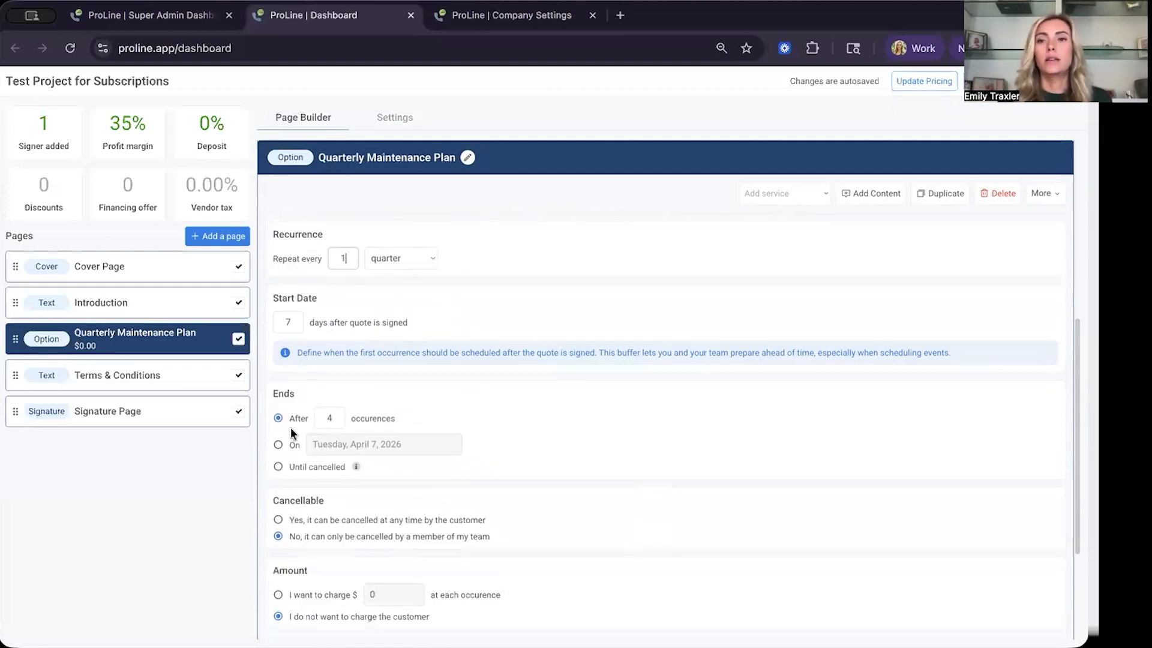
click(476, 401)
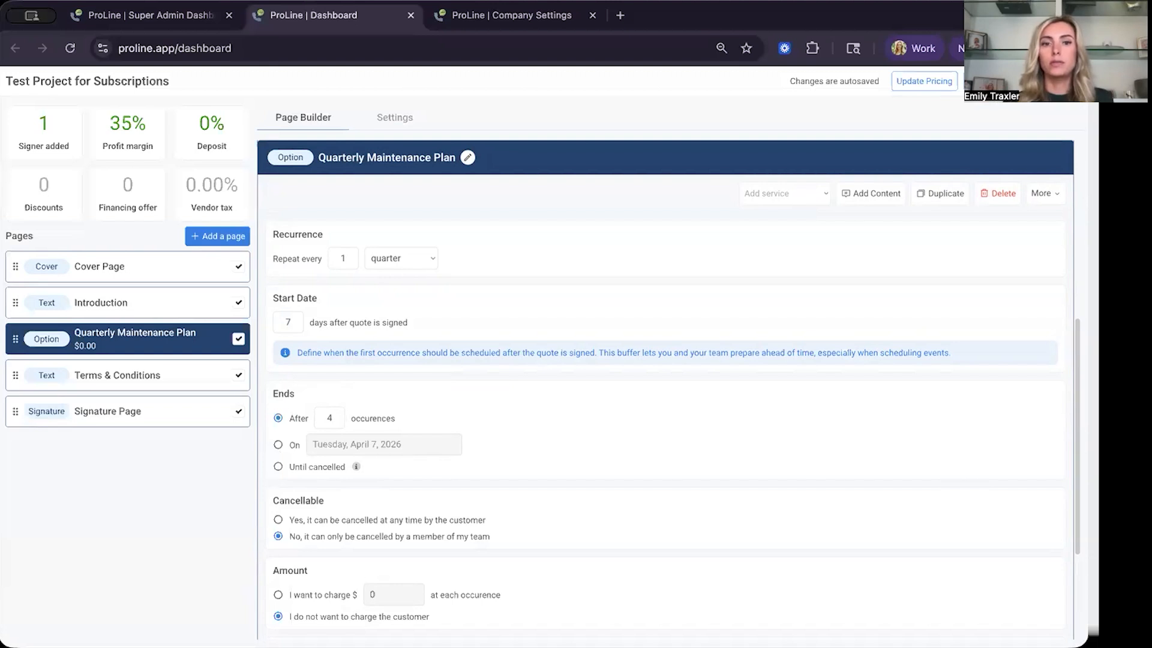
Set the Quarterly Maintenance Plan to charge the customer $149 at each occurrence
scroll(294, 422, down, 3)
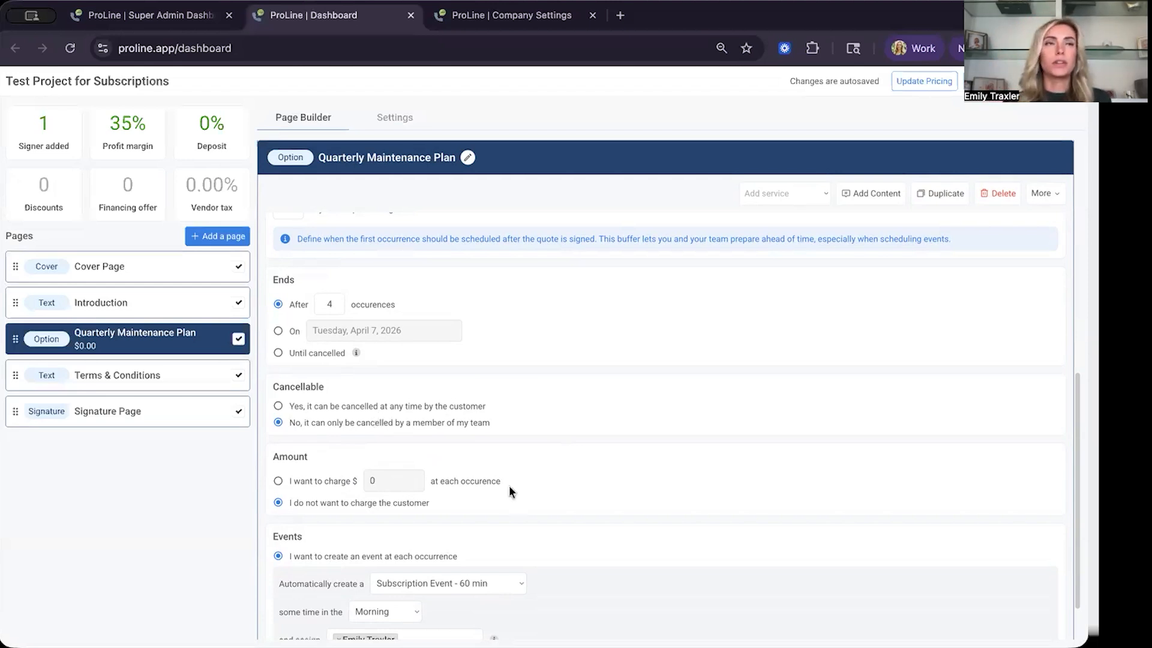
scroll(618, 436, down, 1)
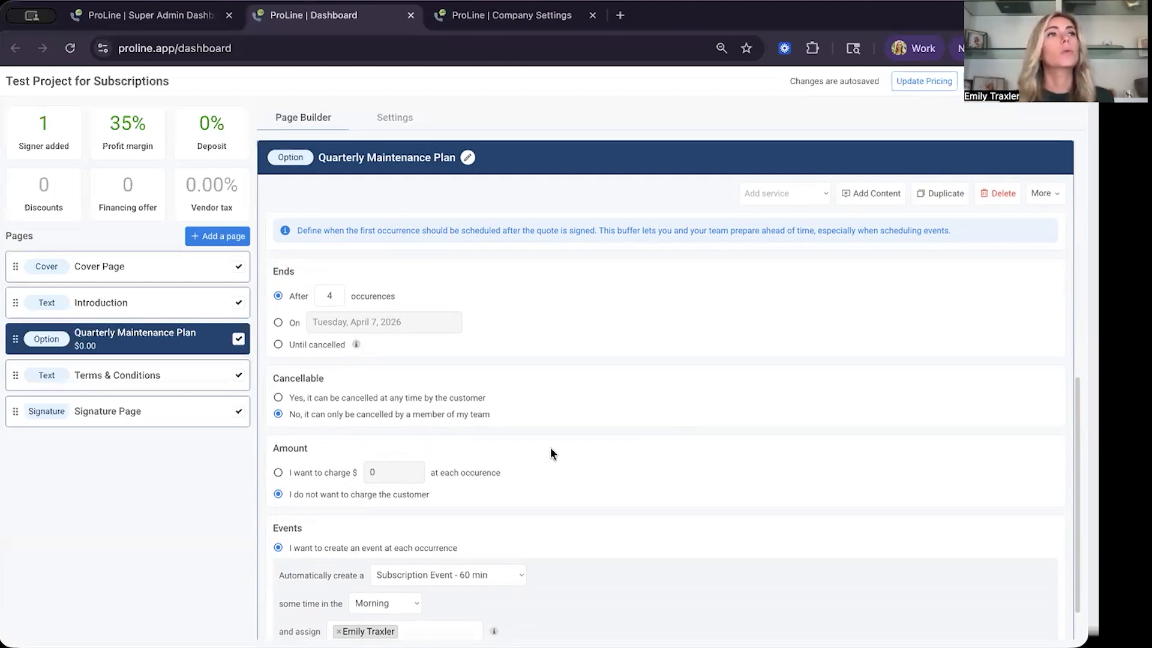
scroll(551, 450, down, 2)
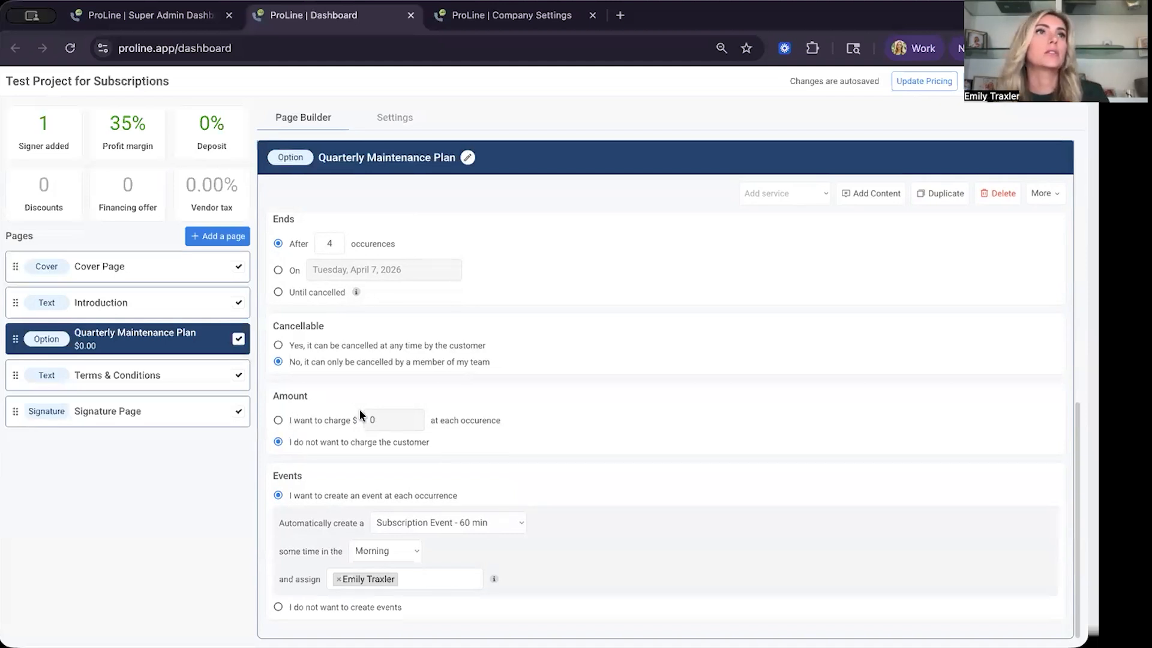
click(279, 421)
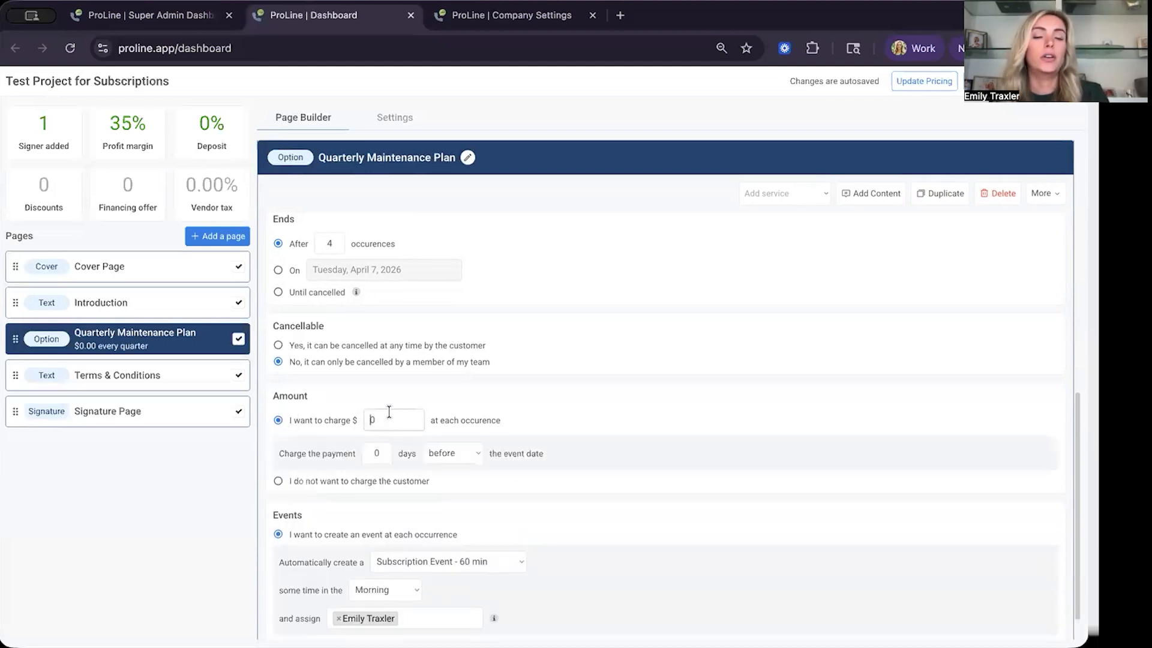
text(1490)
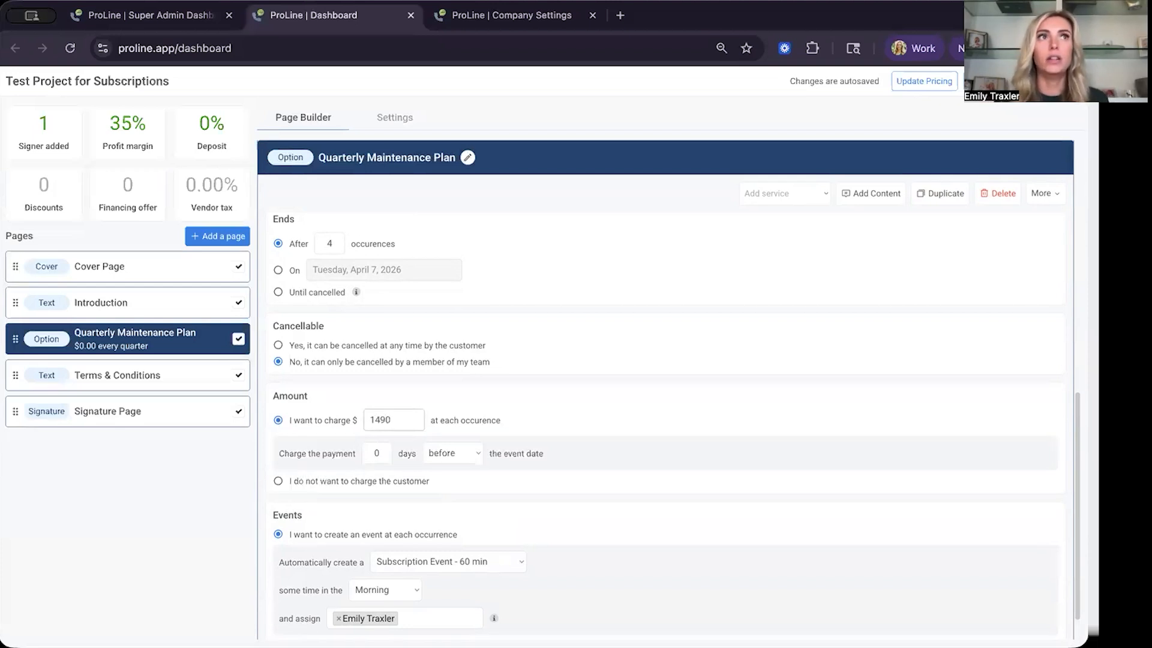
key(BackSpace)
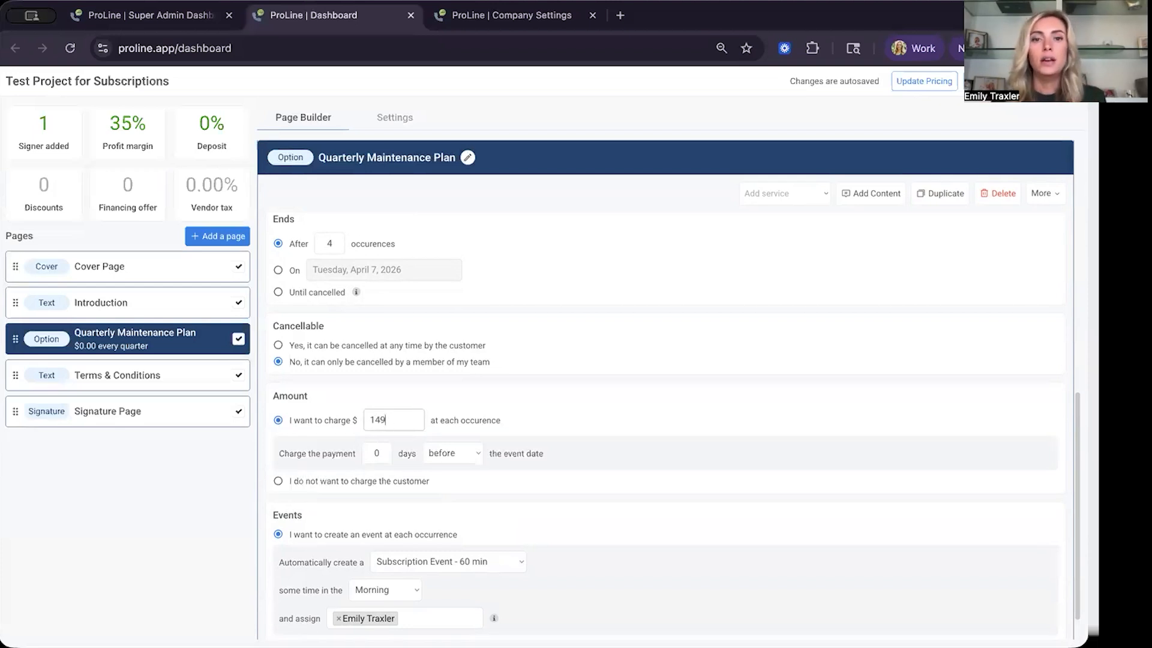
Set the plan's payment to be charged 1 day after the event date
scroll(674, 456, down, 1)
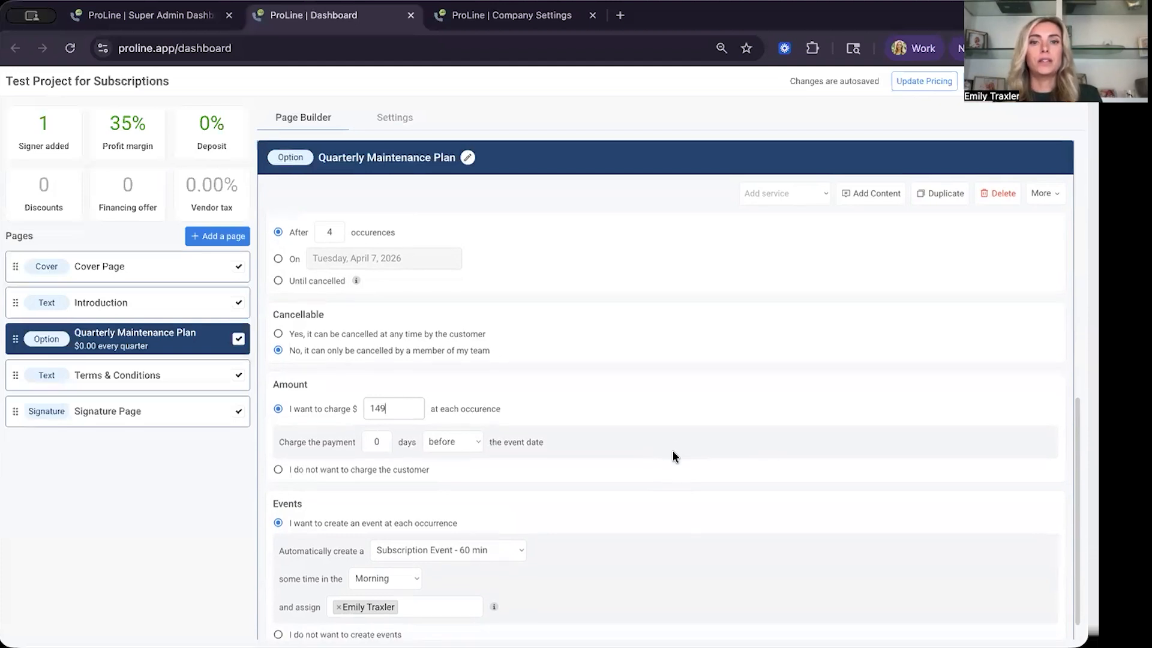
scroll(674, 456, down, 1)
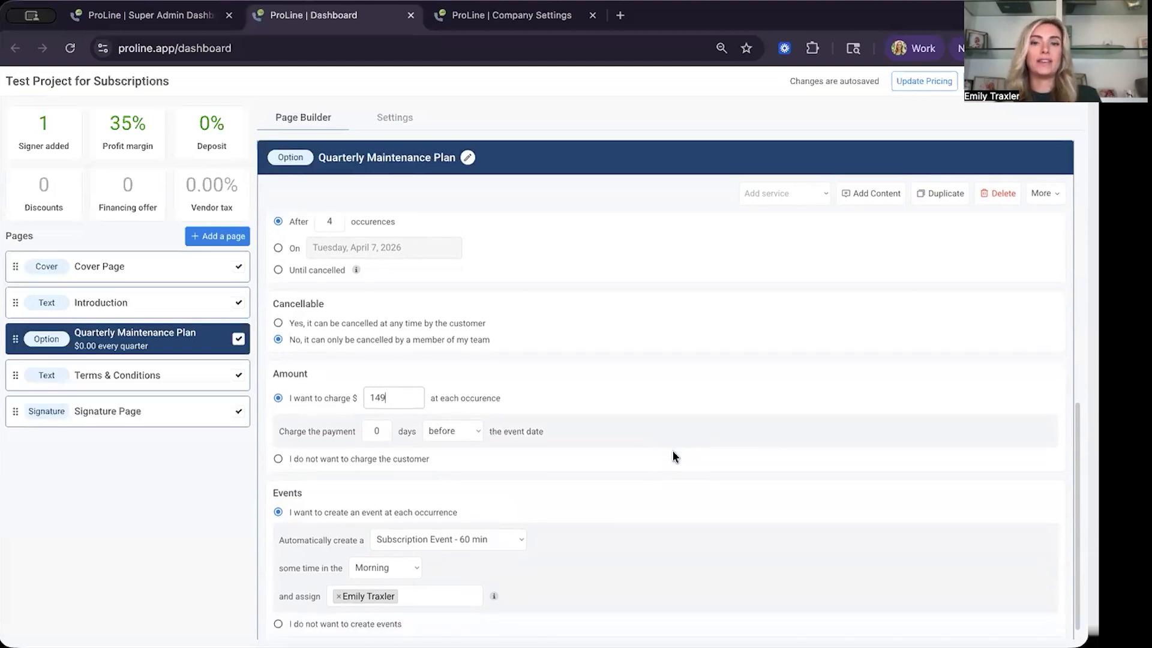
scroll(673, 456, down, 1)
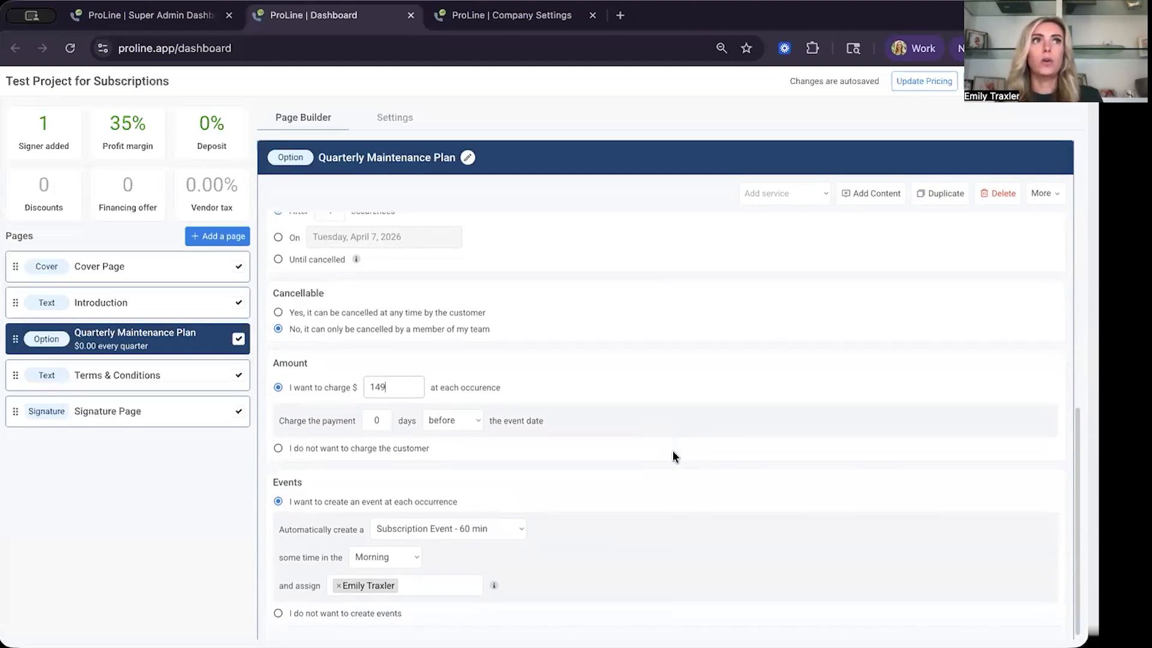
click(384, 424)
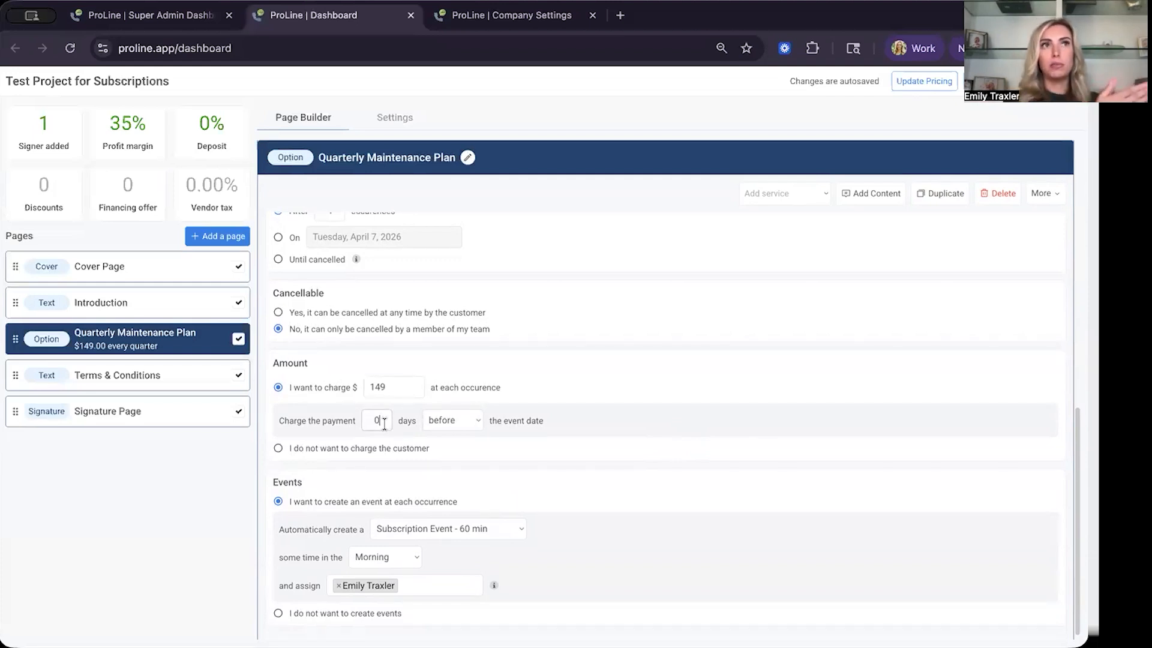
text(1)
click(466, 422)
click(462, 436)
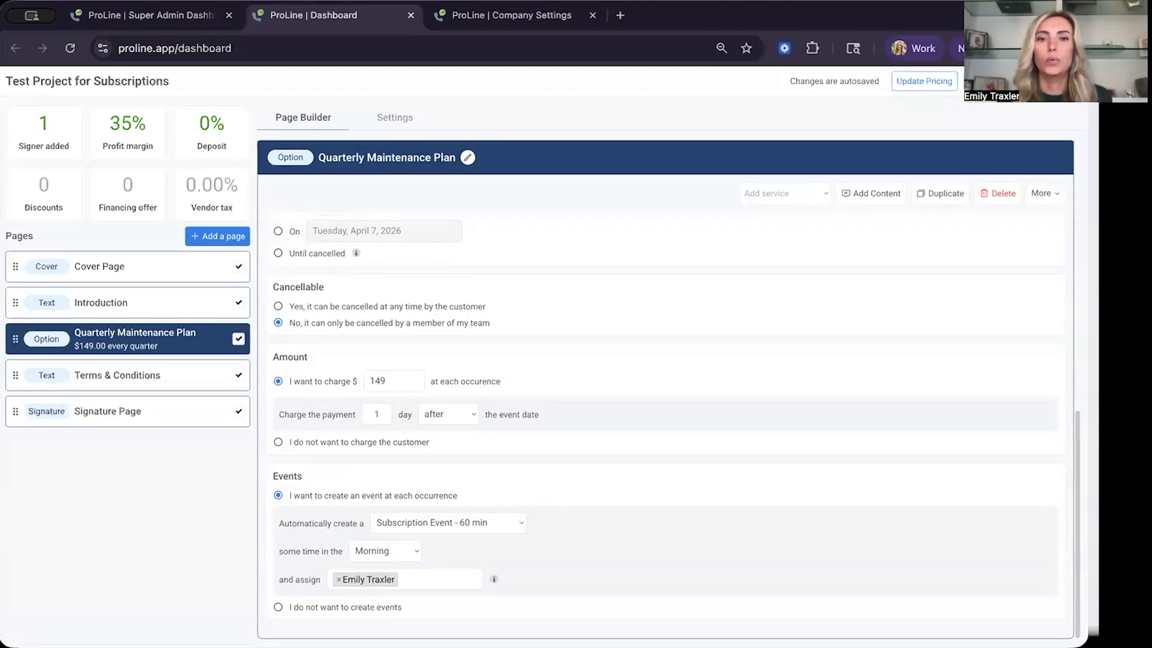
Select the option not to charge the customer for the Quarterly Maintenance Plan
click(278, 443)
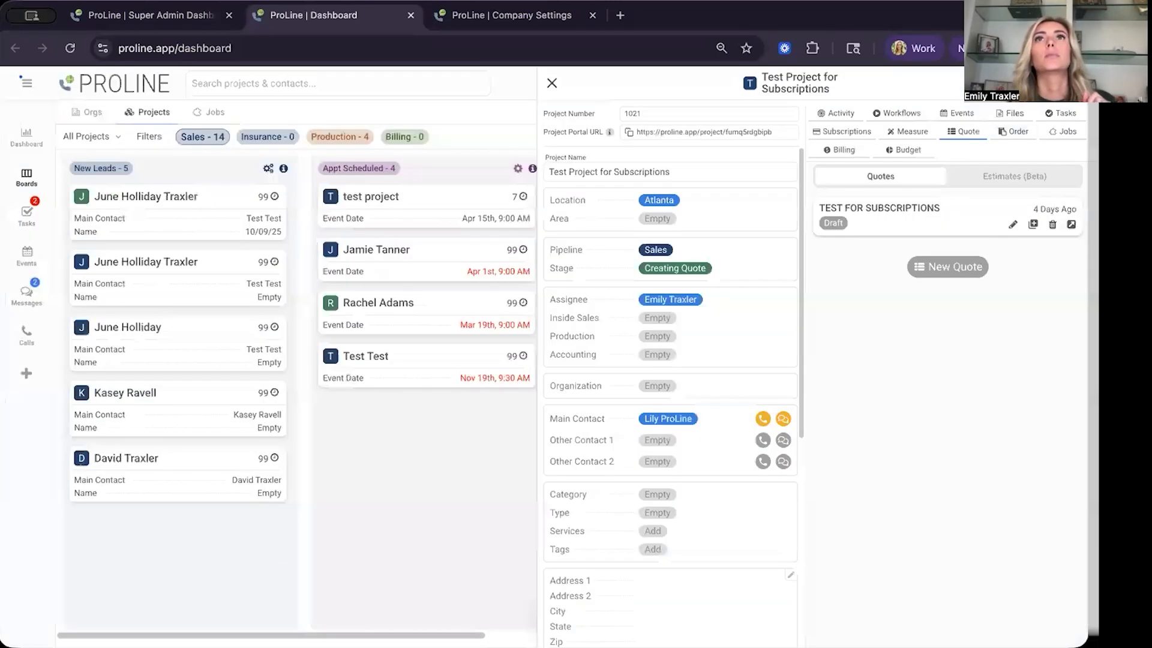
Open the customer view of the Test for Subscriptions quote and review its Quarterly Maintenance Plan page
click(1072, 224)
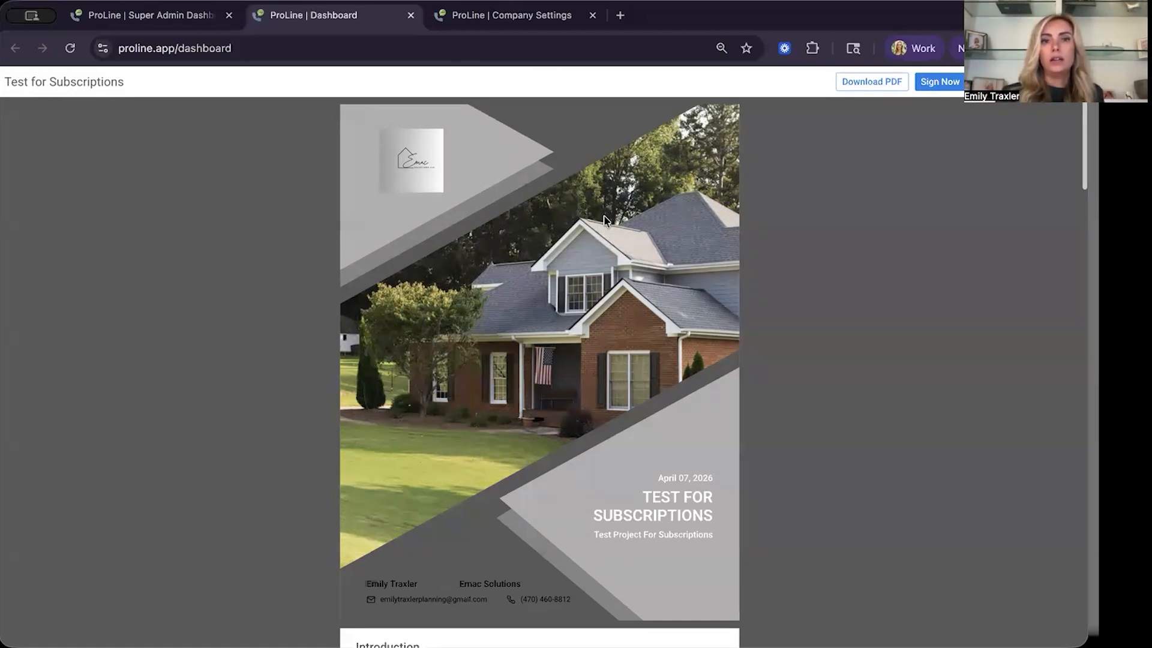
scroll(948, 355, down, 10)
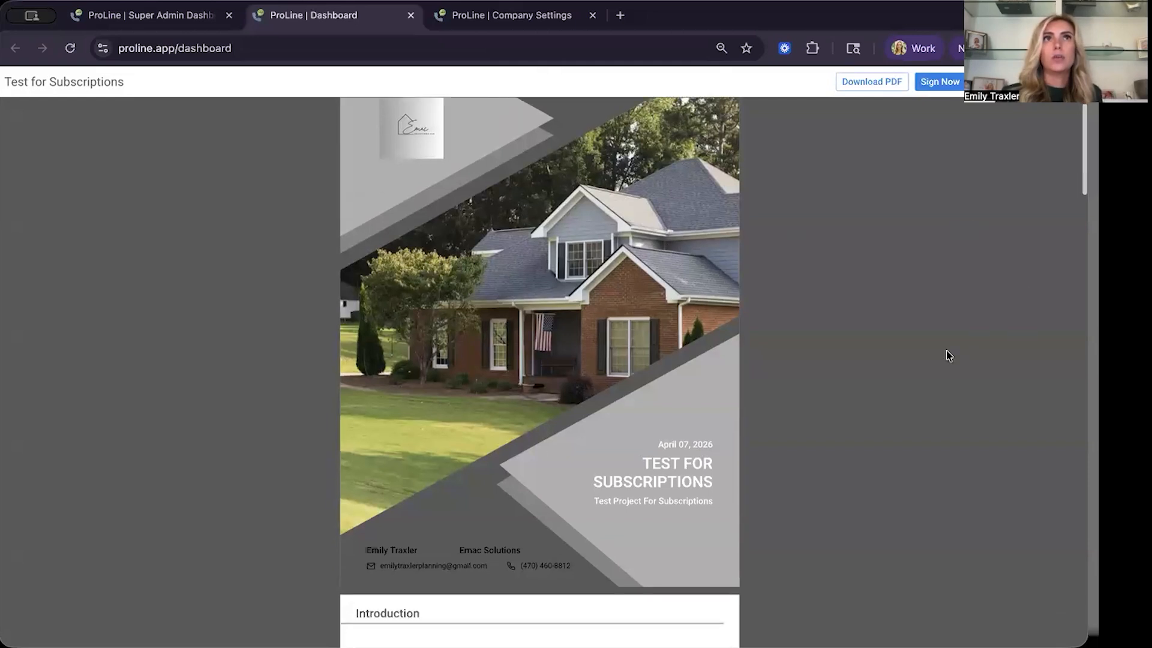
scroll(948, 355, down, 3)
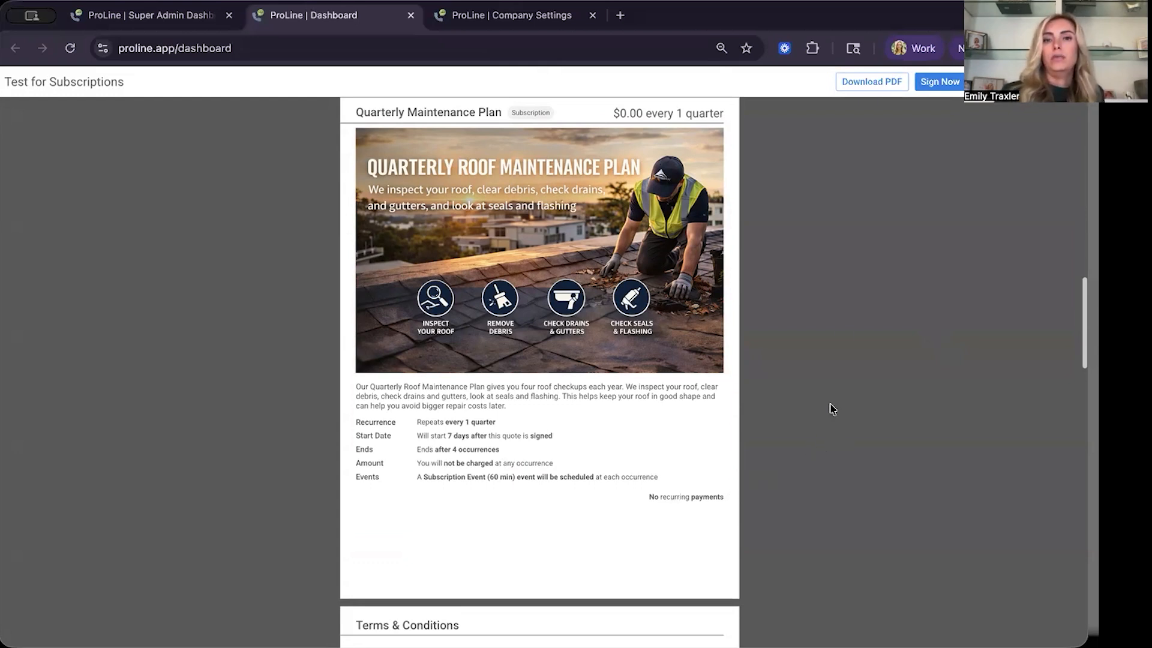
Start signing the quote, choose the Quarterly Maintenance Plan option and continue to the signature stage without adding notes
click(939, 84)
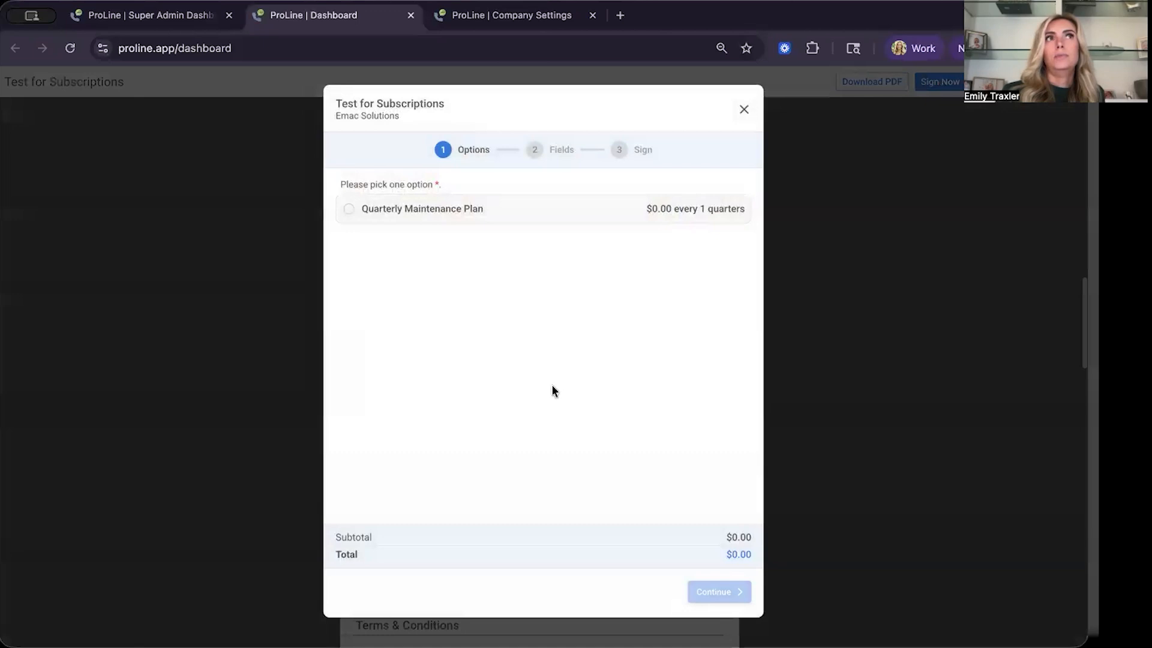
click(349, 210)
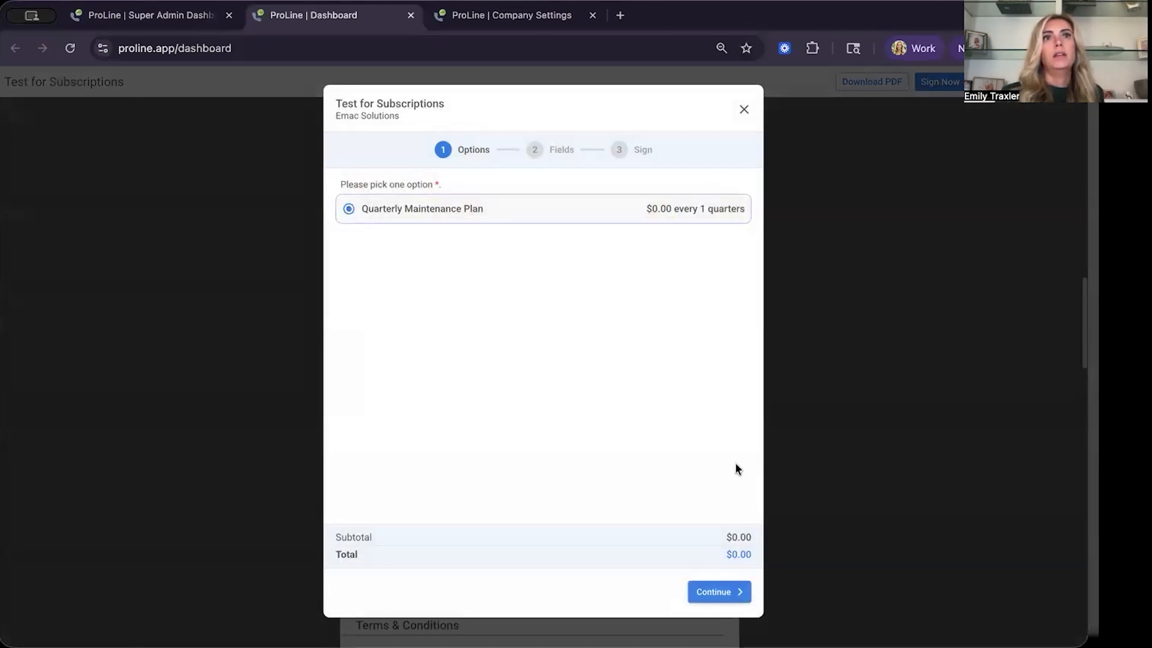
click(723, 594)
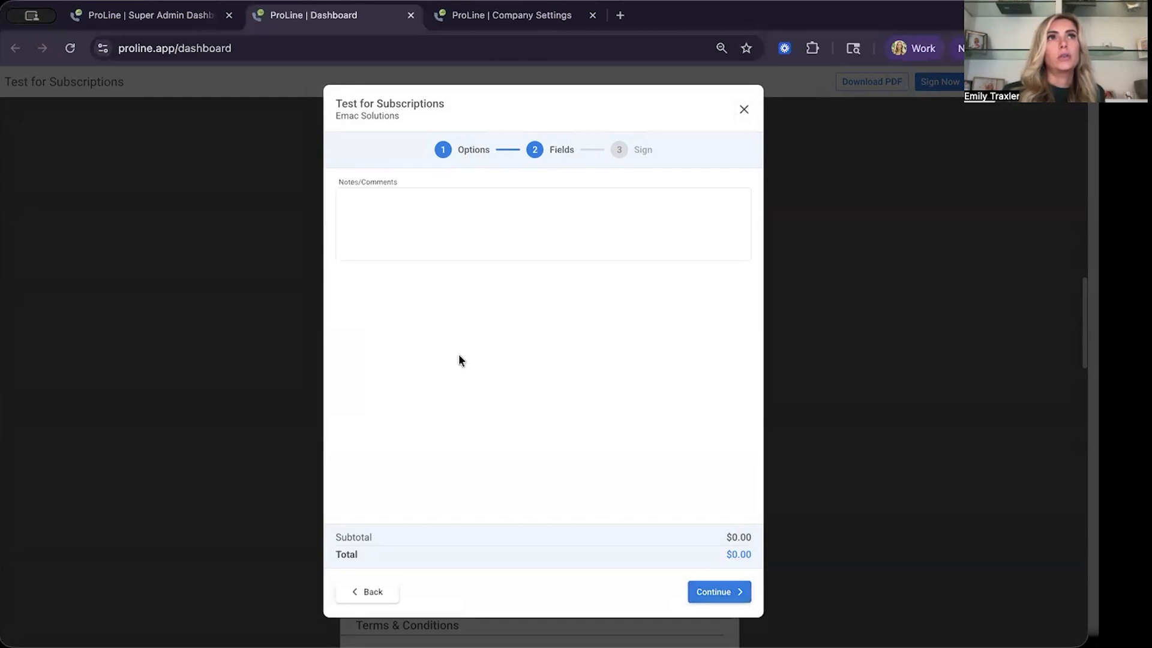
click(721, 594)
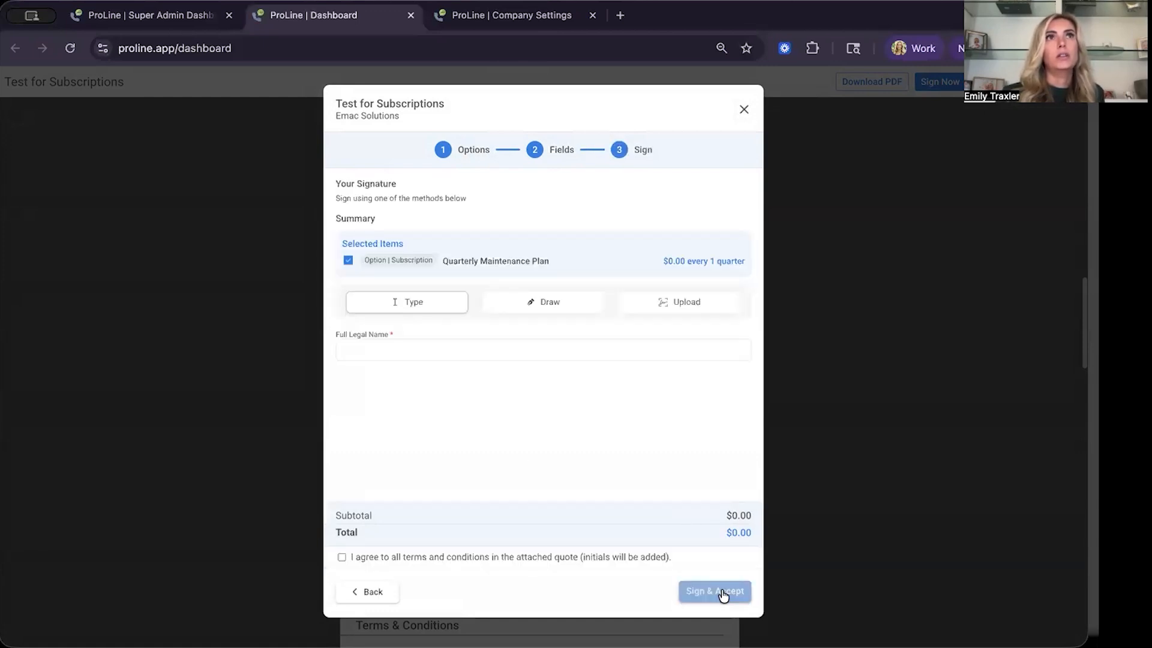
Sign the quote with a hand-drawn signature, agree to the terms and conditions, and accept it
click(545, 302)
mouse_move(451, 385)
mouse_down()
mouse_move(456, 407)
mouse_move(607, 411)
mouse_move(559, 444)
mouse_up()
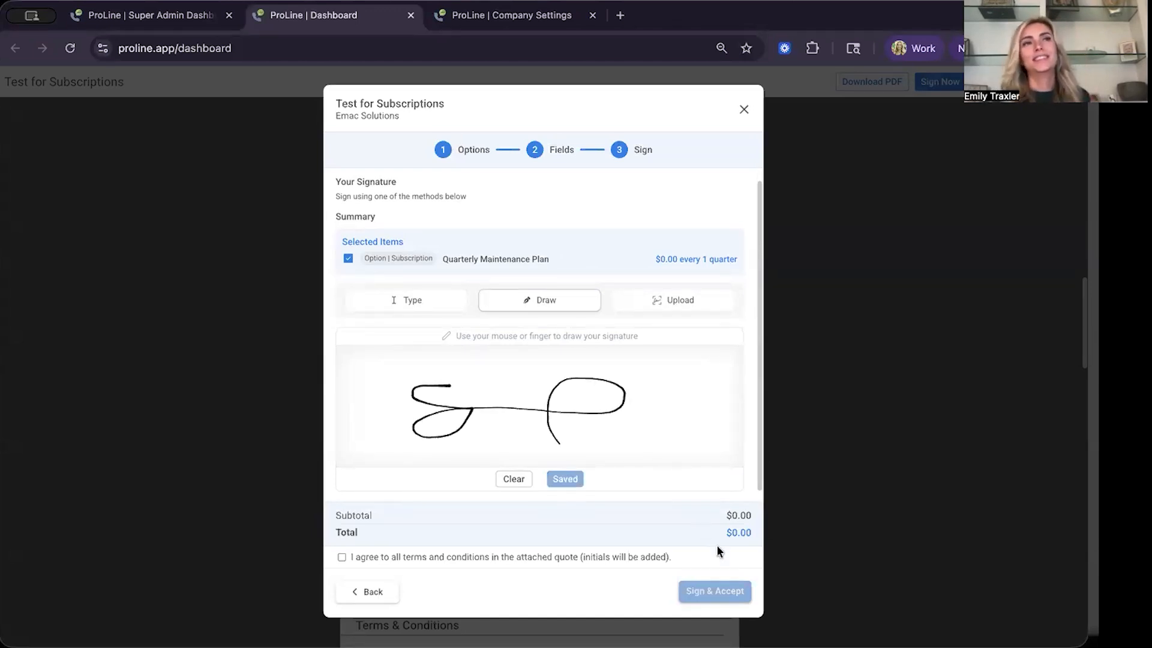
click(388, 557)
click(735, 592)
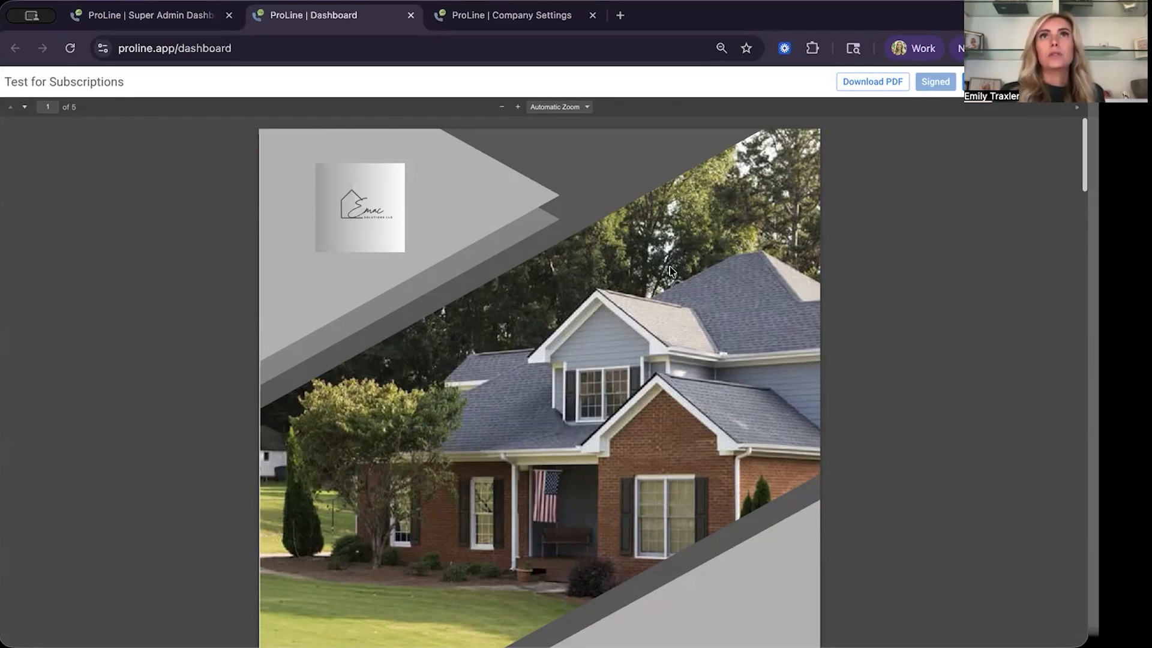
Review the signed quote document through to its authorization section, and close it
scroll(924, 350, down, 1)
scroll(924, 349, down, 10)
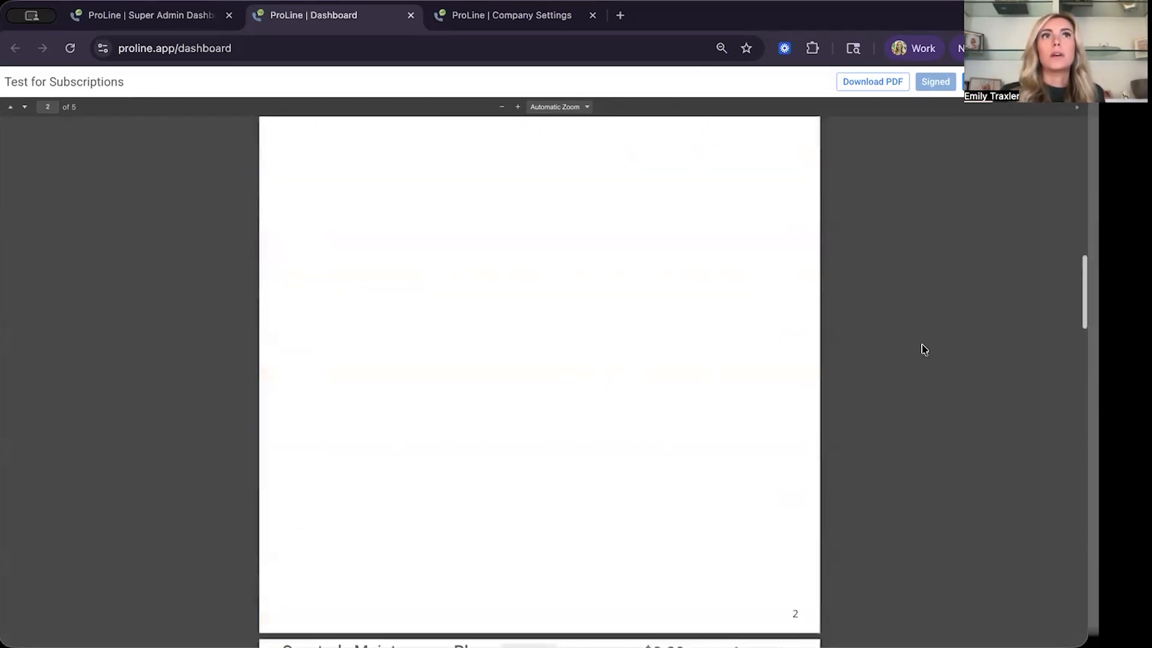
scroll(978, 321, down, 20)
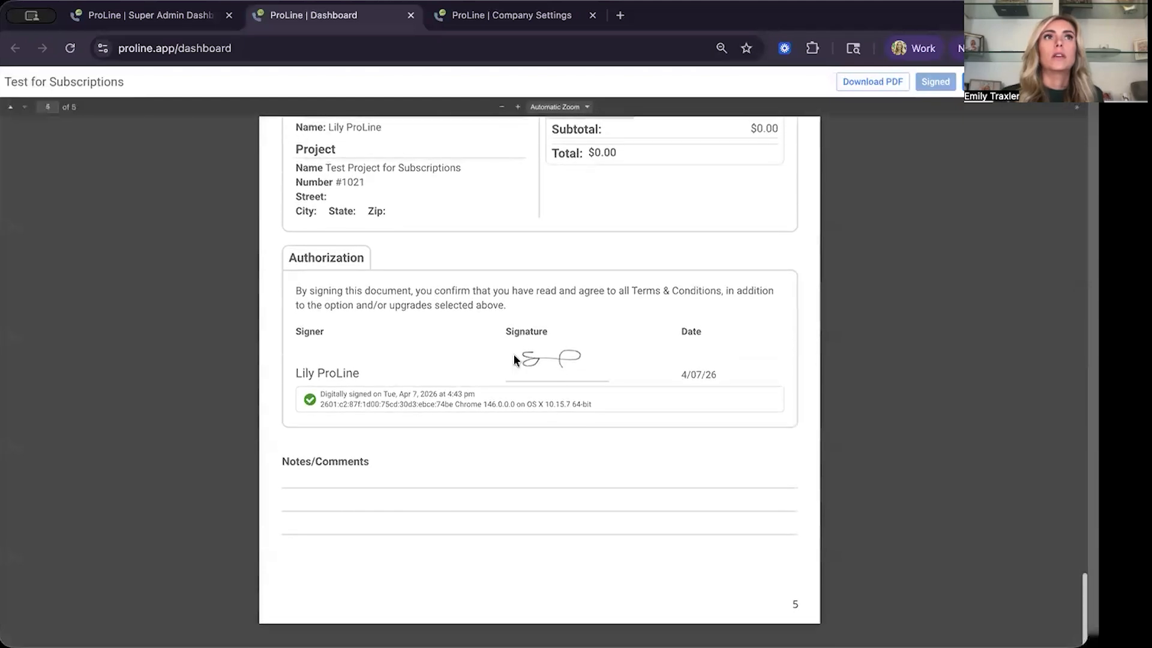
click(1071, 82)
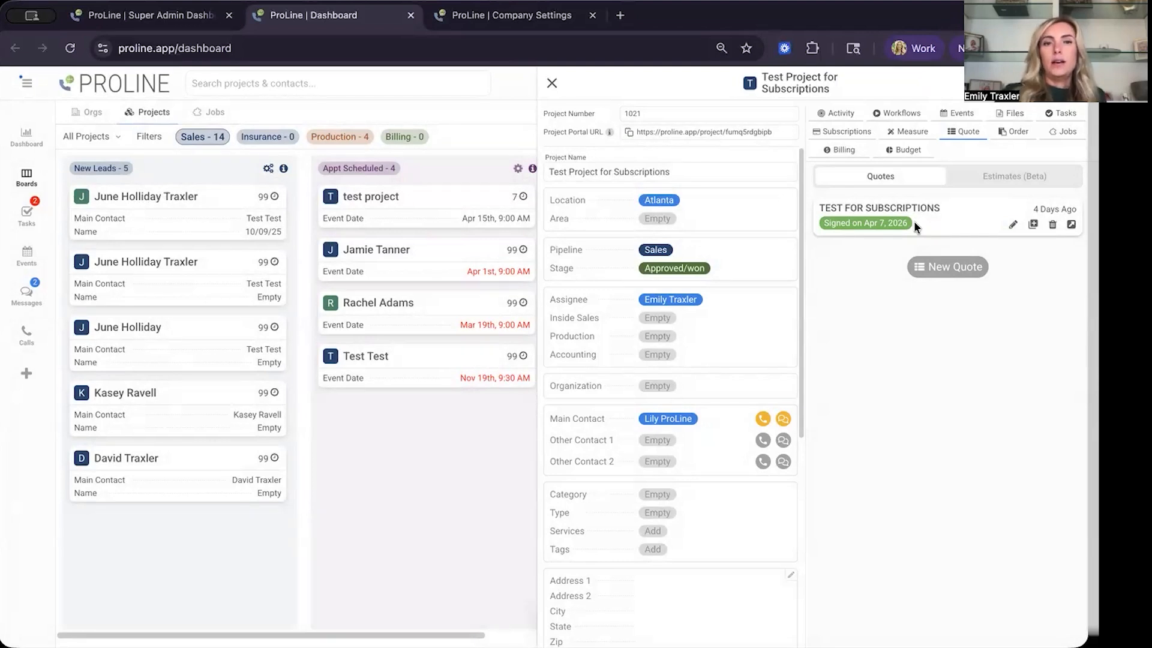
Check the project's events and examine the upcoming occurrences of its approved quarterly subscription
click(958, 114)
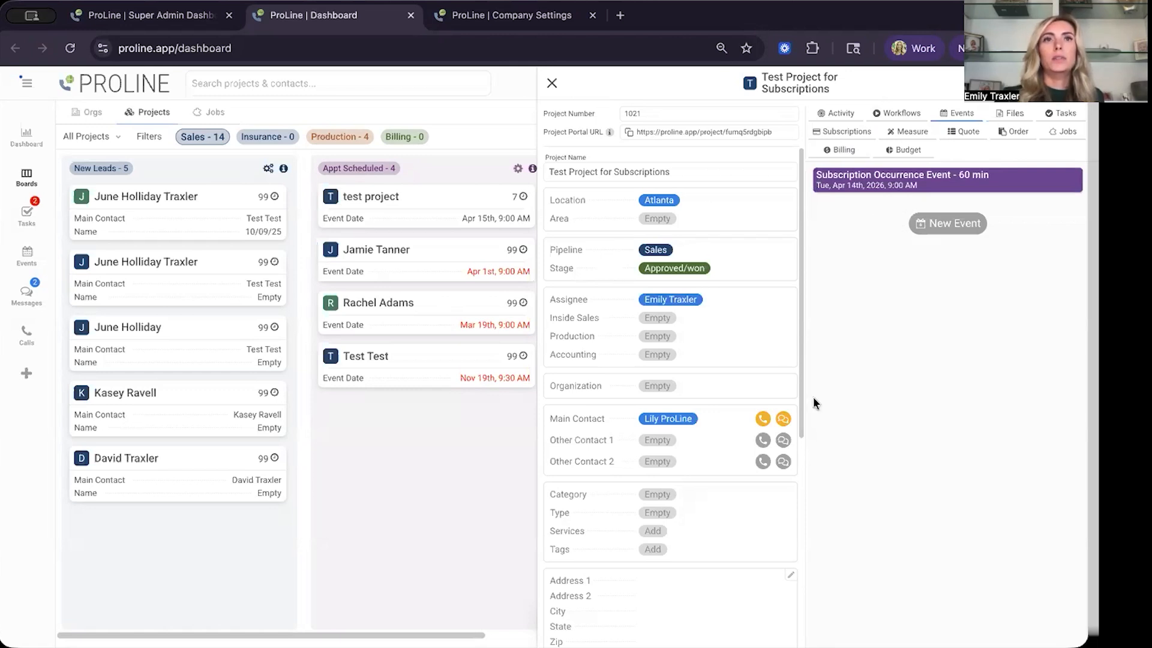
click(855, 134)
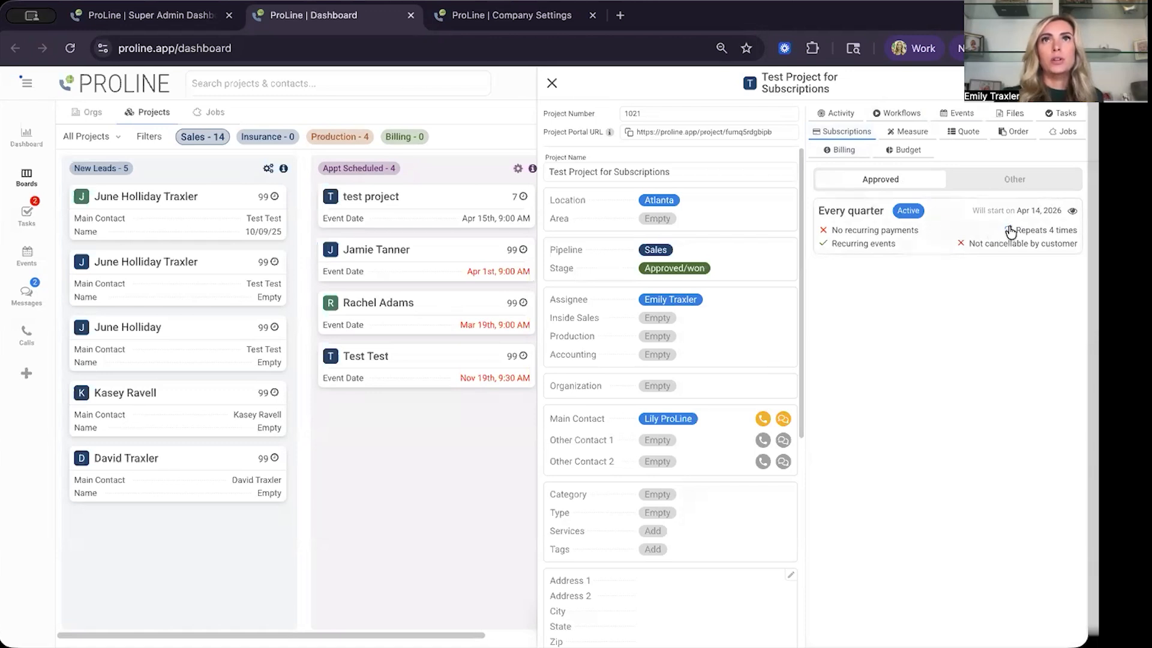
click(948, 236)
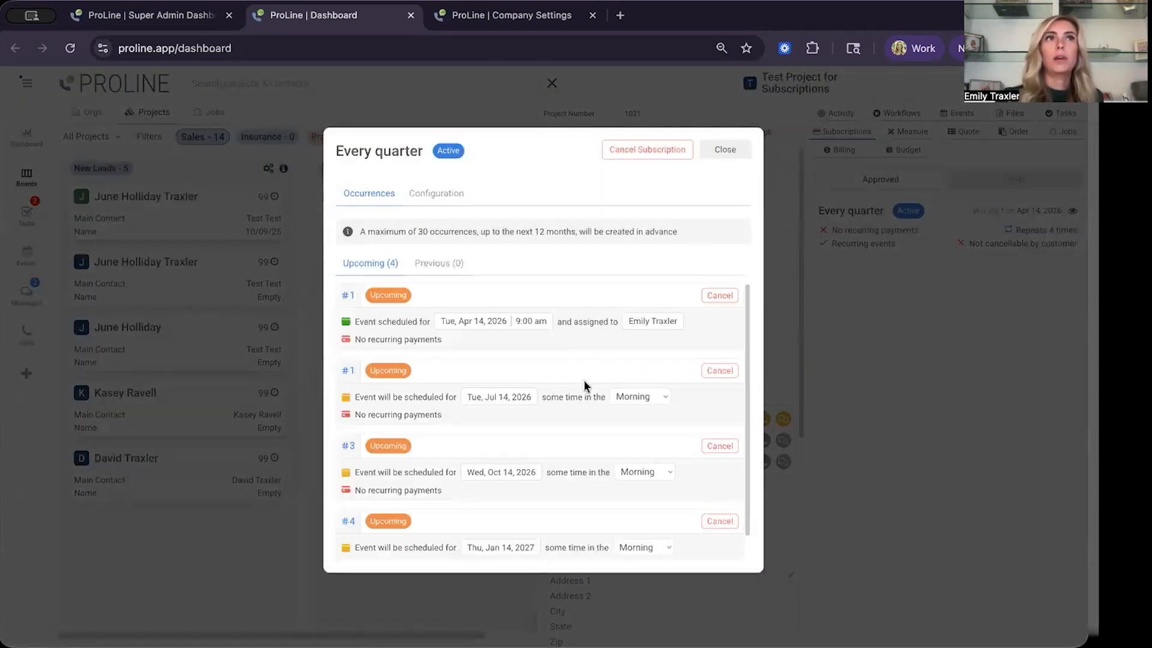
scroll(585, 384, down, 1)
scroll(585, 381, up, 1)
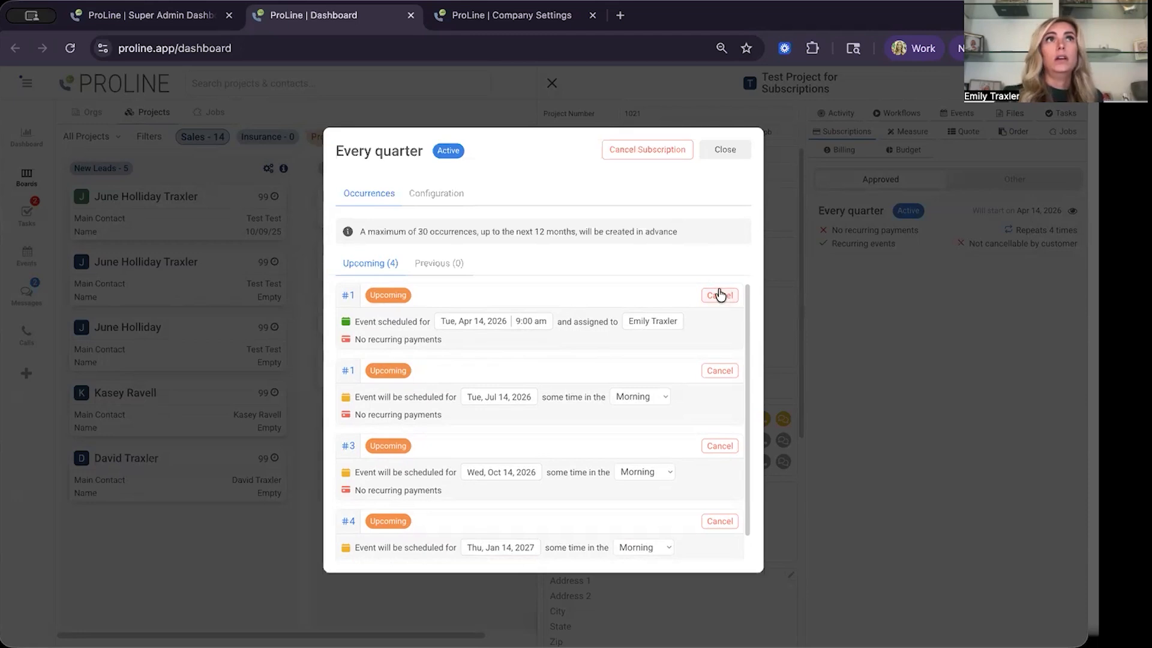
View the quarterly subscription's configuration and the date selection for its fourth occurrence, and cancel out of the date change
click(413, 201)
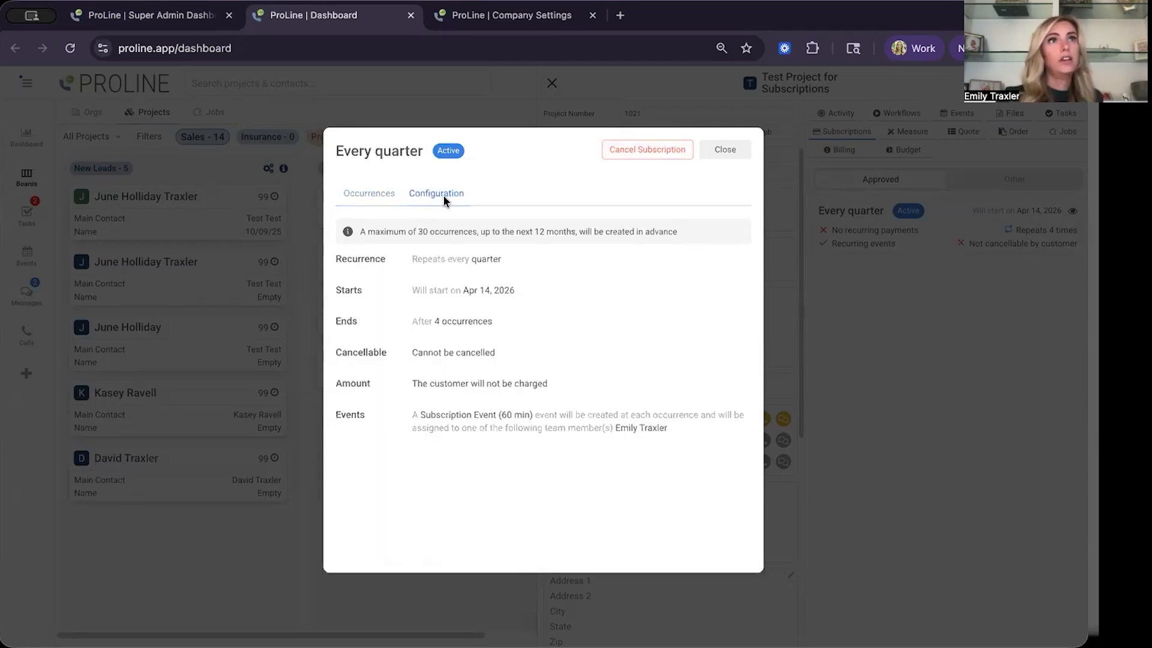
click(375, 193)
scroll(543, 411, down, 1)
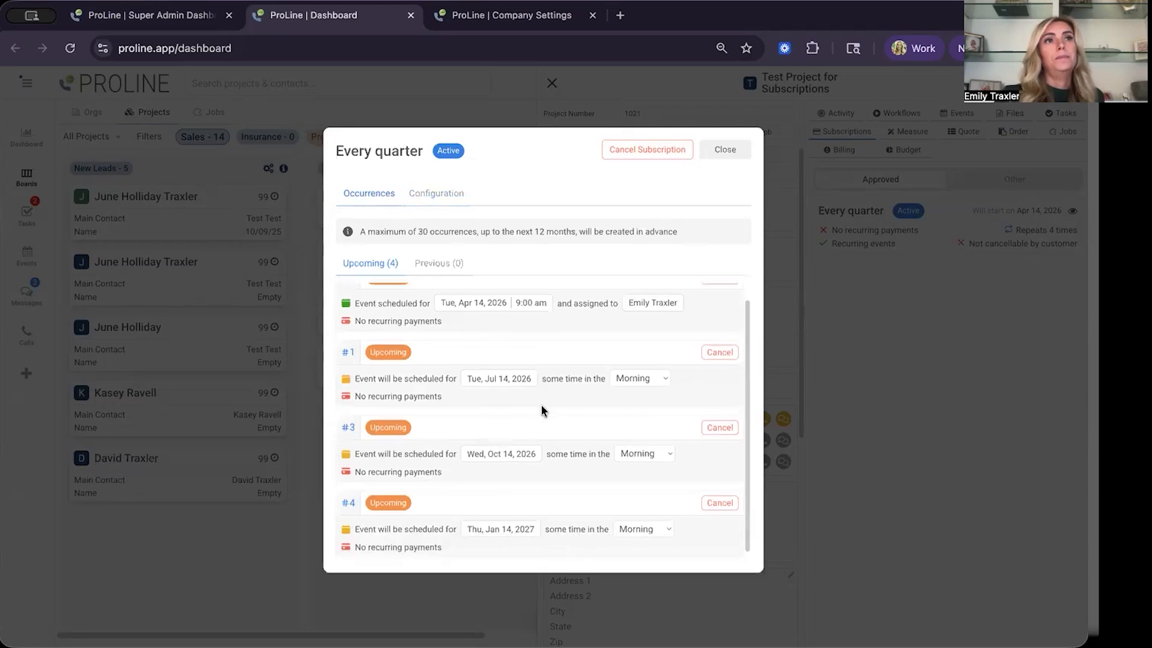
click(520, 526)
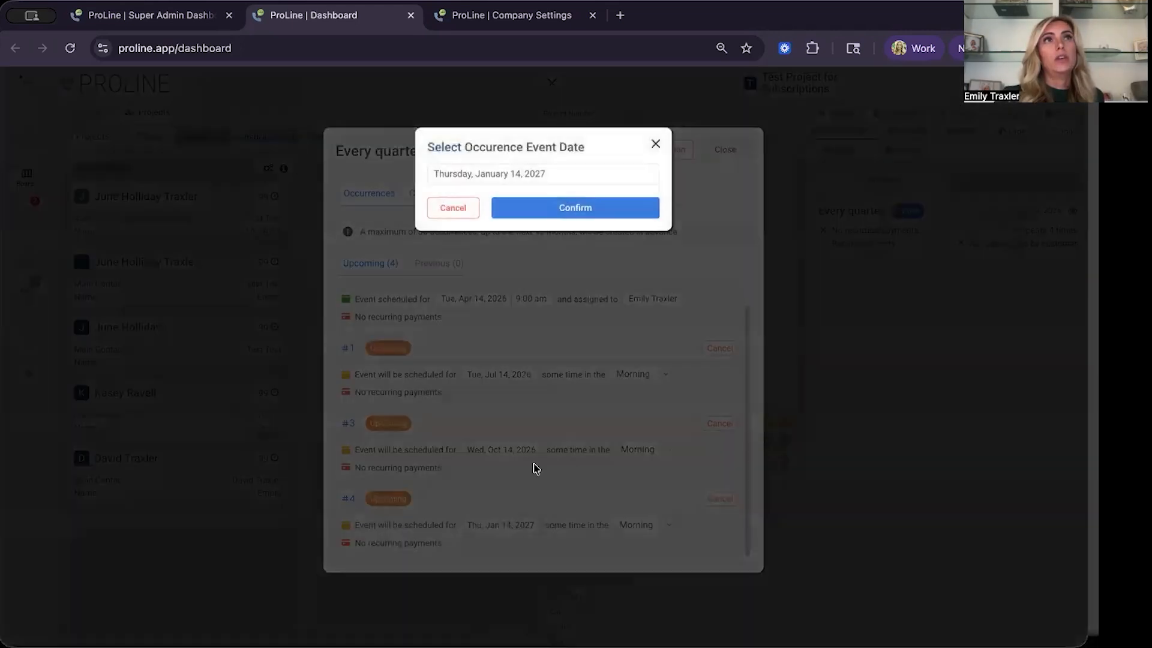
click(456, 211)
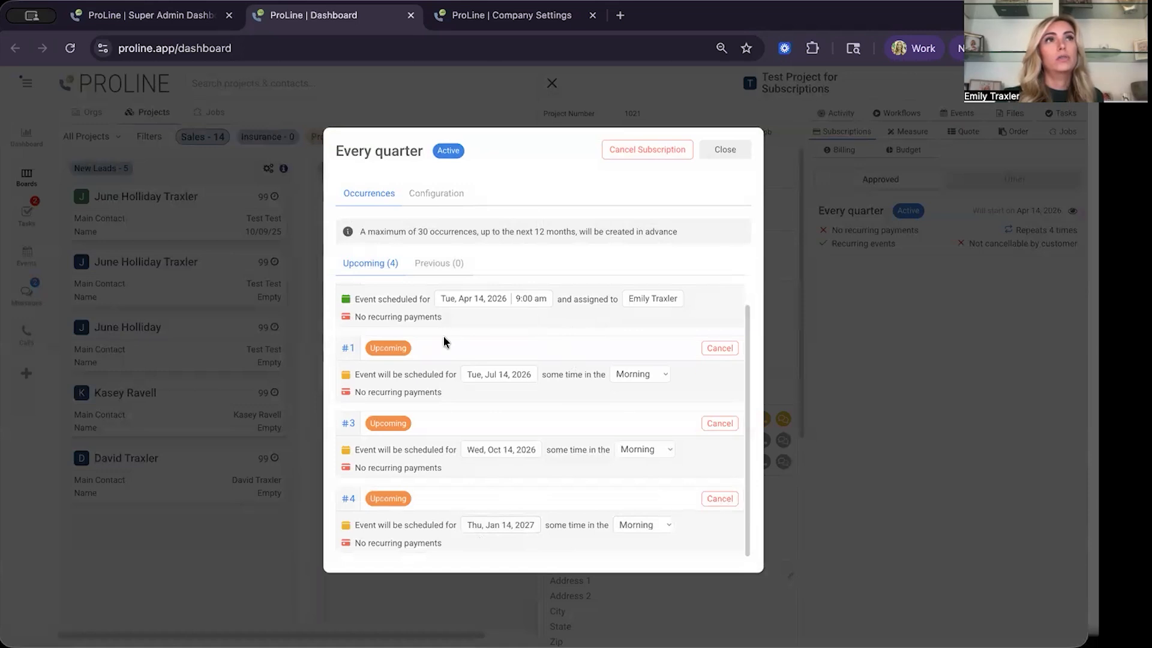
scroll(443, 340, up, 1)
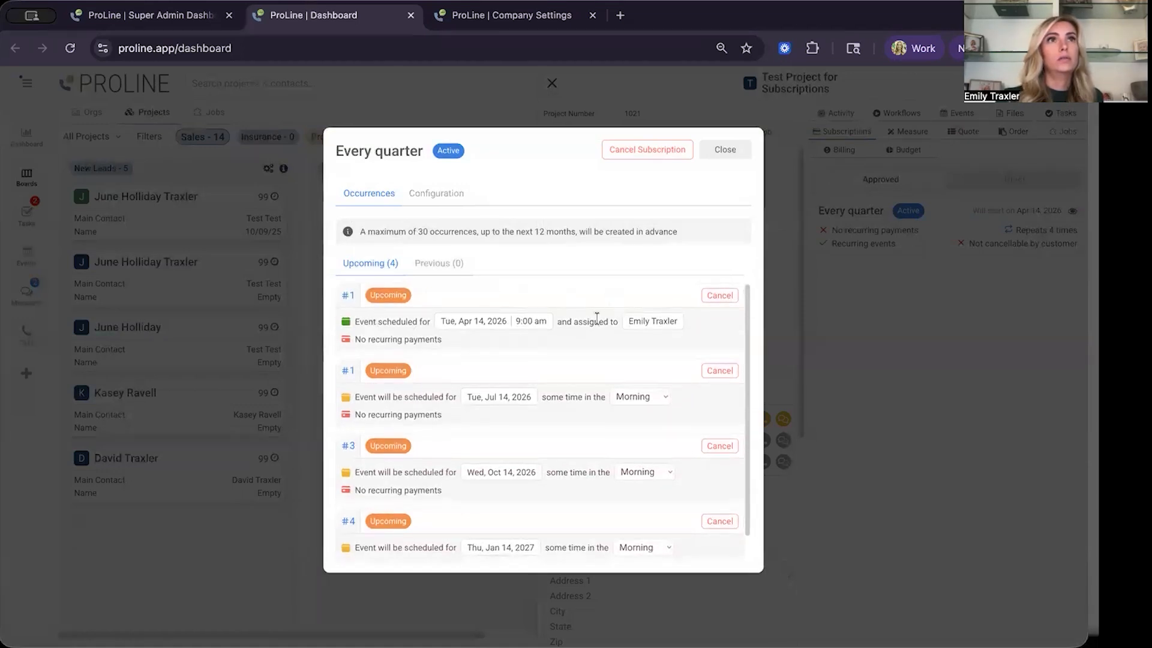
Inspect the event details of the first scheduled subscription occurrence, and close the event and the subscription
click(510, 323)
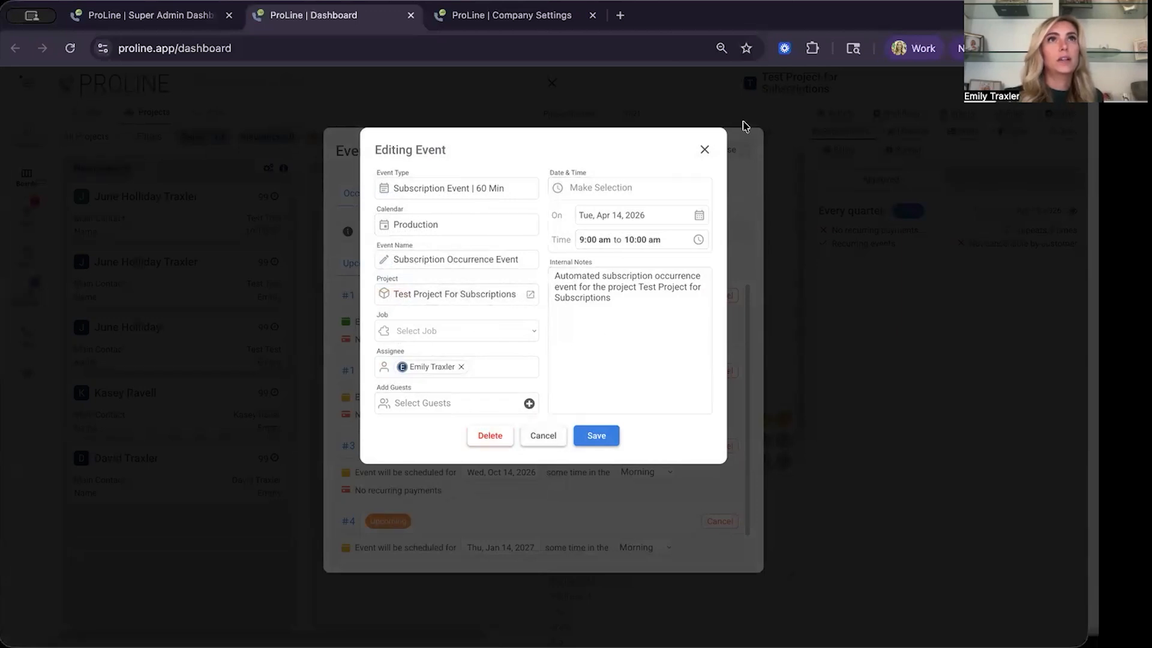
click(705, 151)
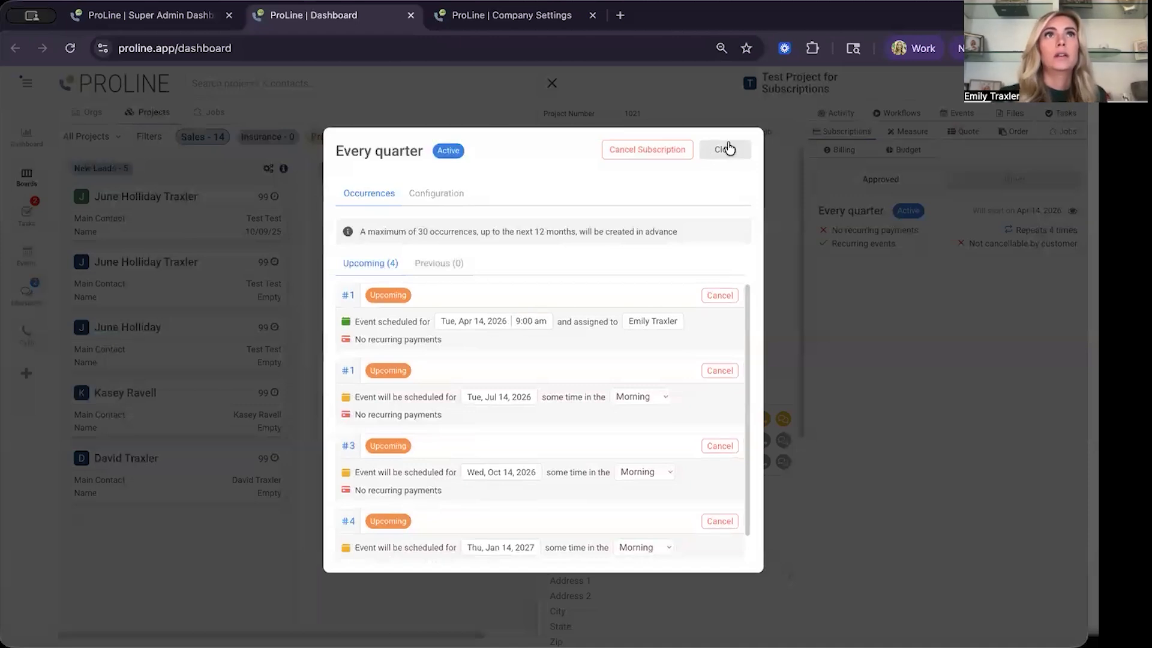
click(725, 150)
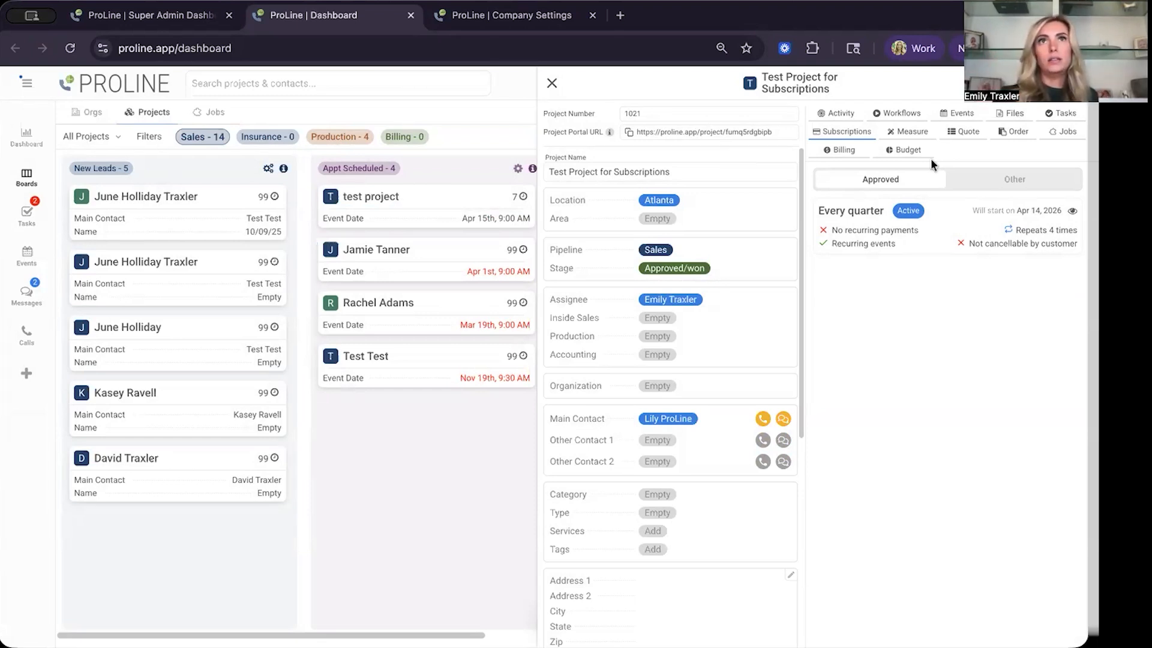
Copy the project portal URL and open the customer's project portal in a new browser tab
click(660, 133)
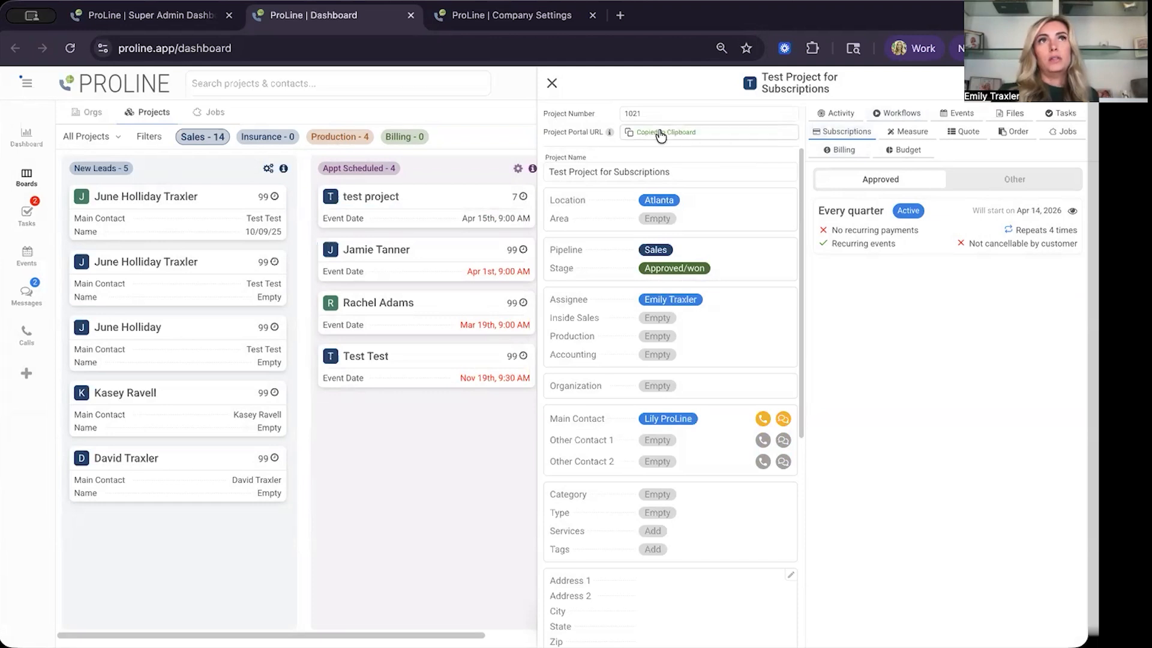
click(620, 15)
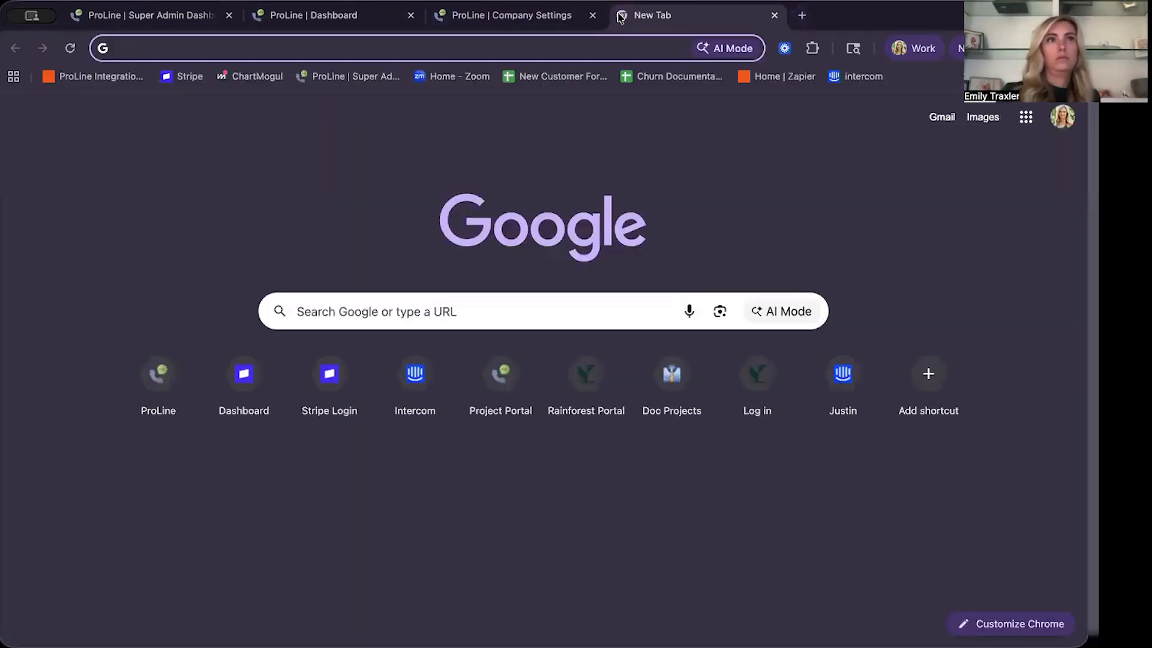
key(super+v)
key(Return)
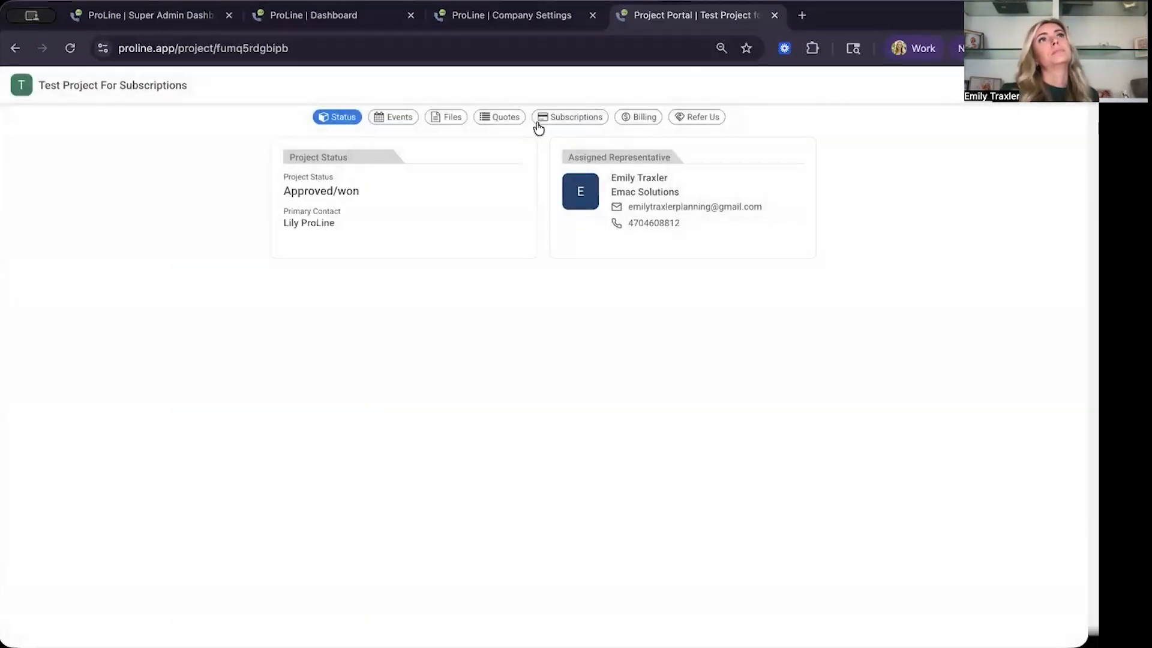
Review the quarterly subscription's occurrences and the billing page in the customer portal, and return to the subscription list
click(558, 122)
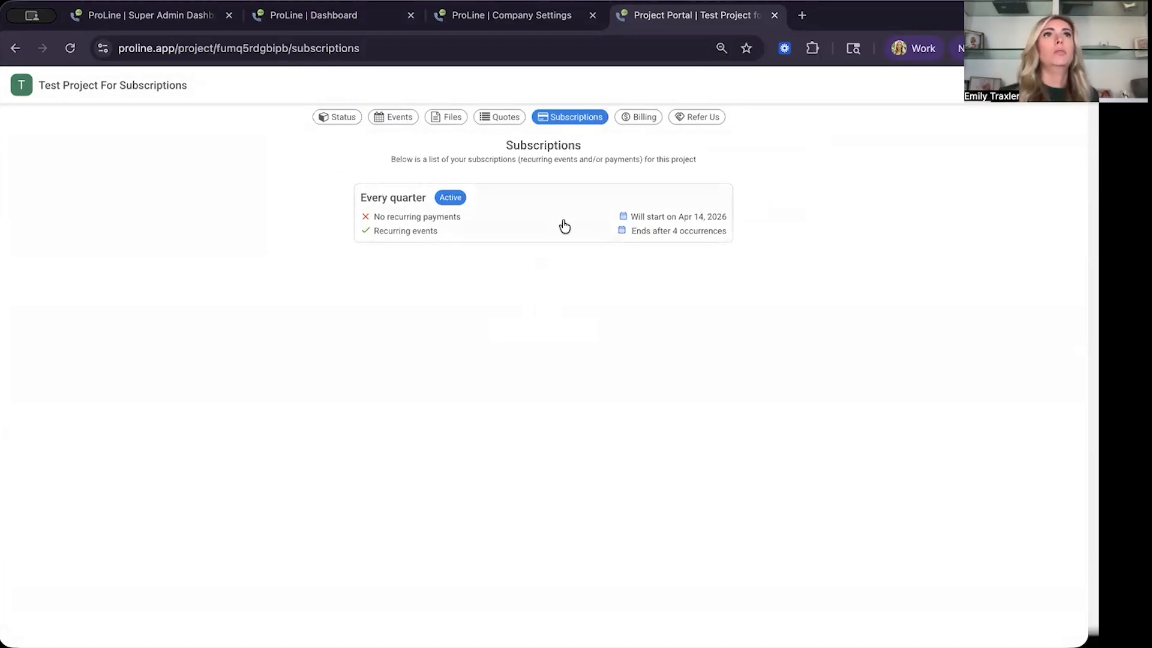
click(564, 225)
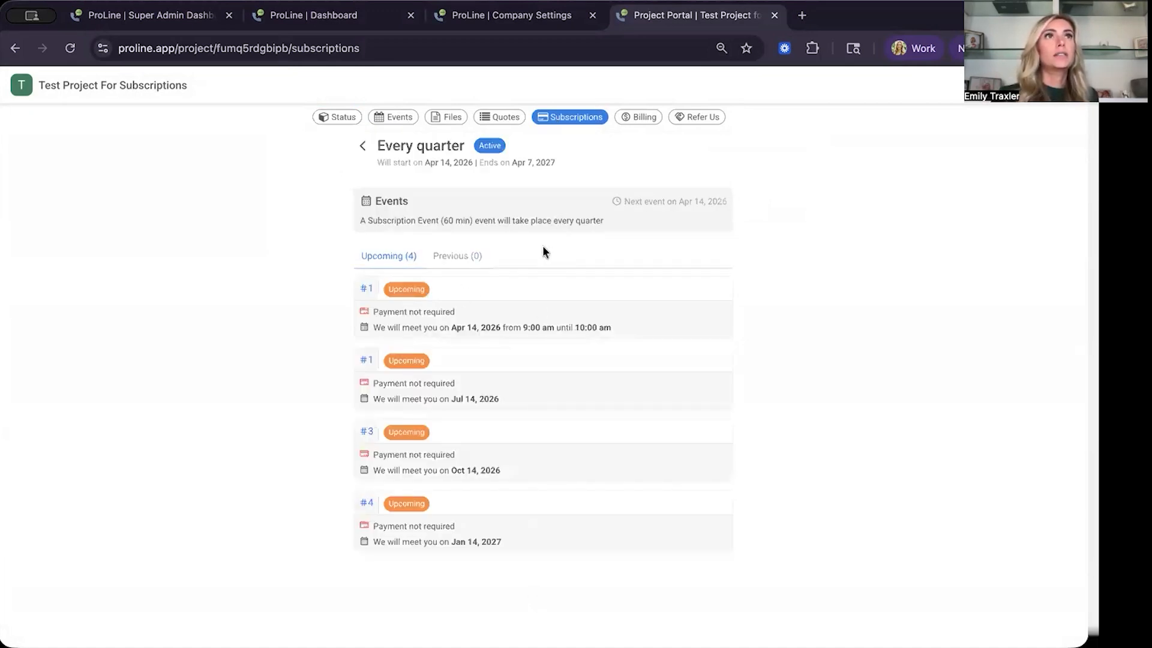
click(362, 145)
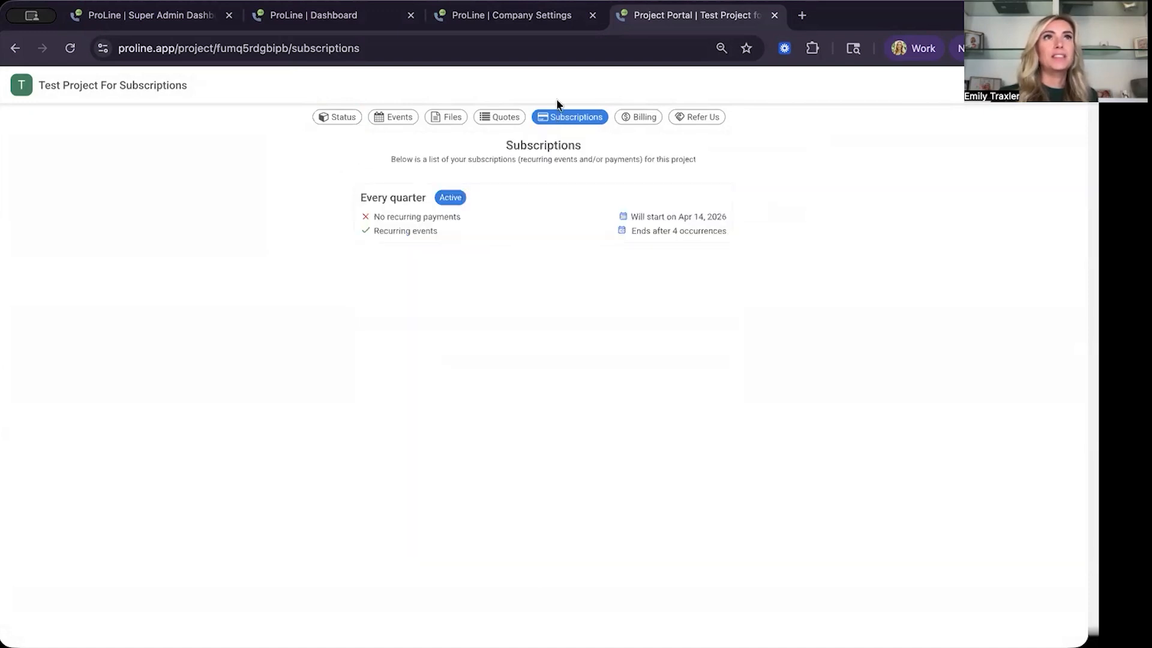
click(641, 117)
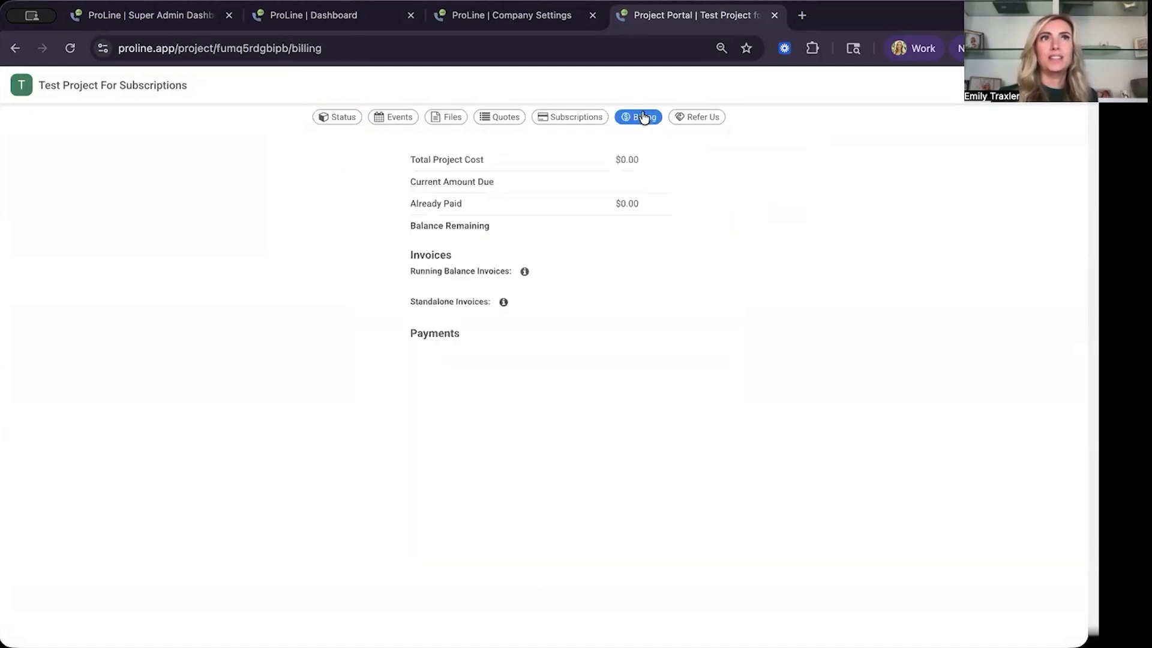
click(573, 118)
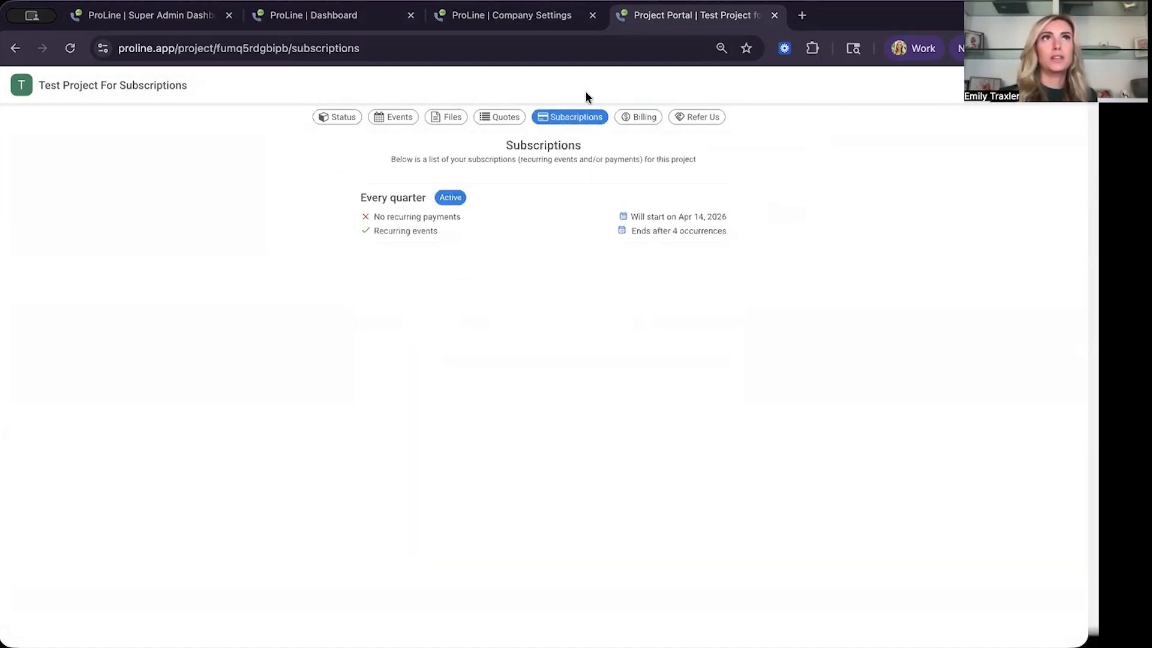